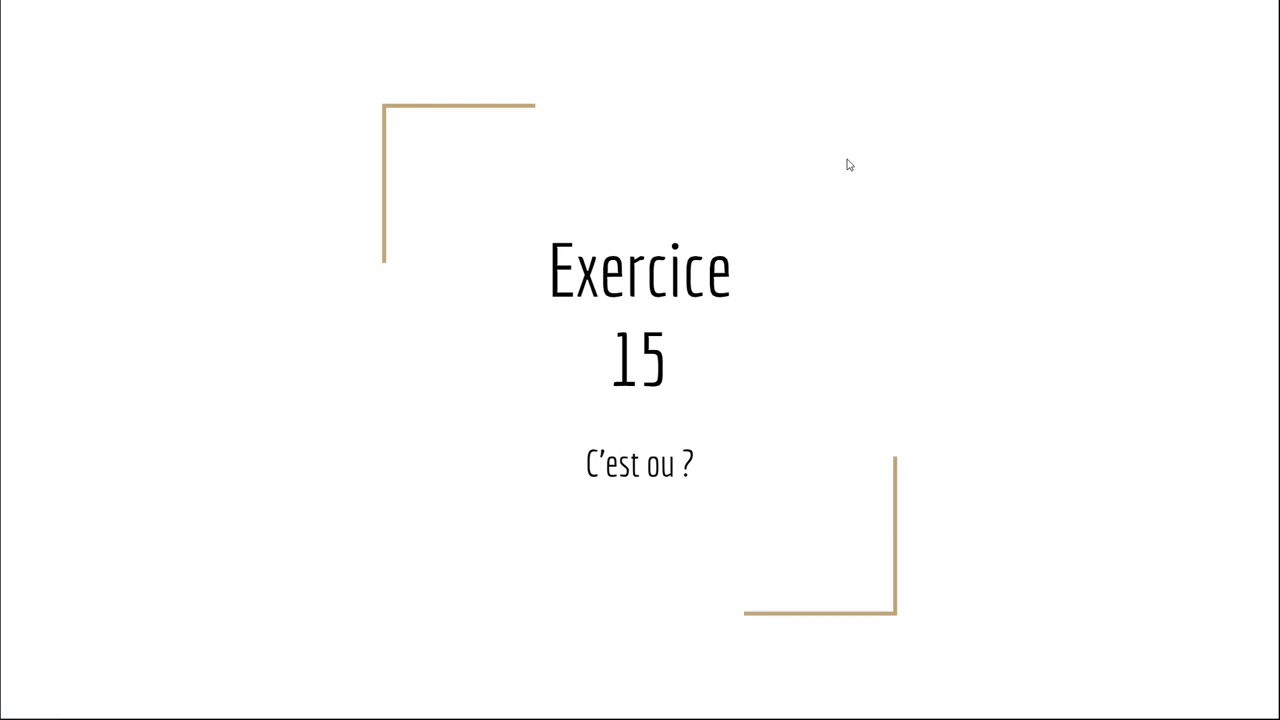
# - Advance the slide to the one listing catalogue and preset folder paths
pyautogui.click(846, 165)
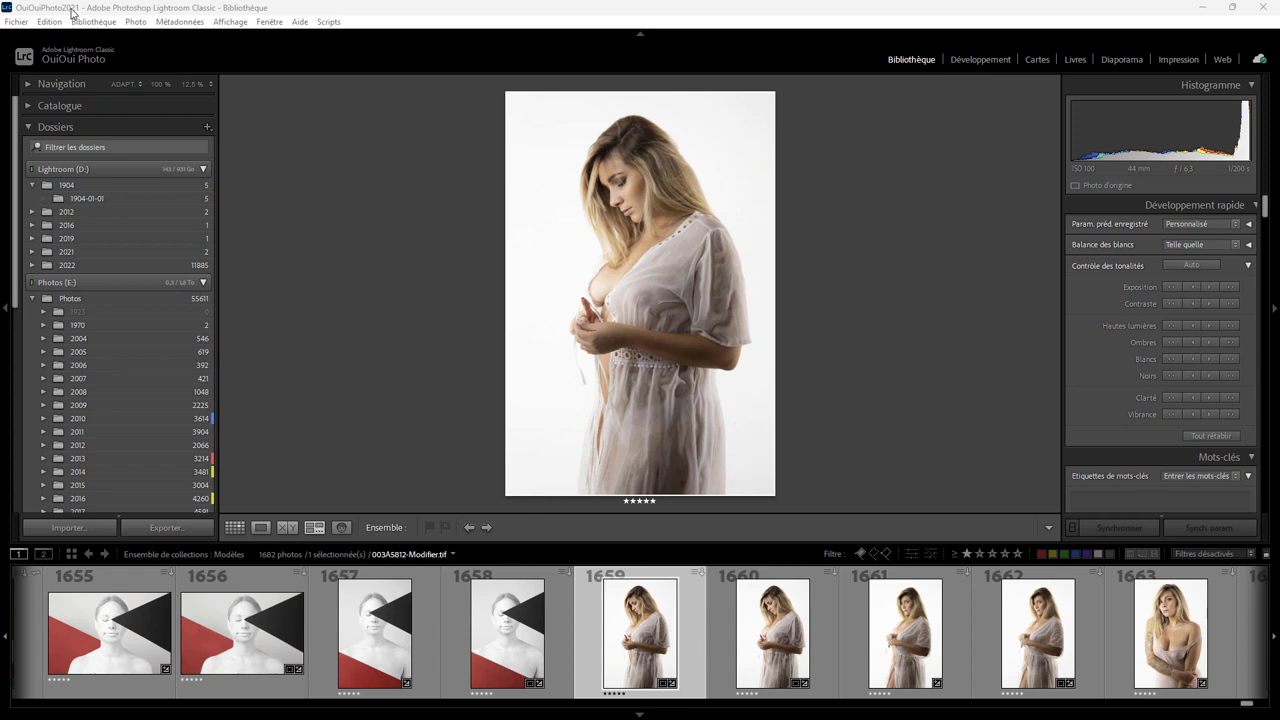
# - Open the Catalog Settings dialog from Edition > Paramètres du catalogue
pyautogui.click(50, 22)
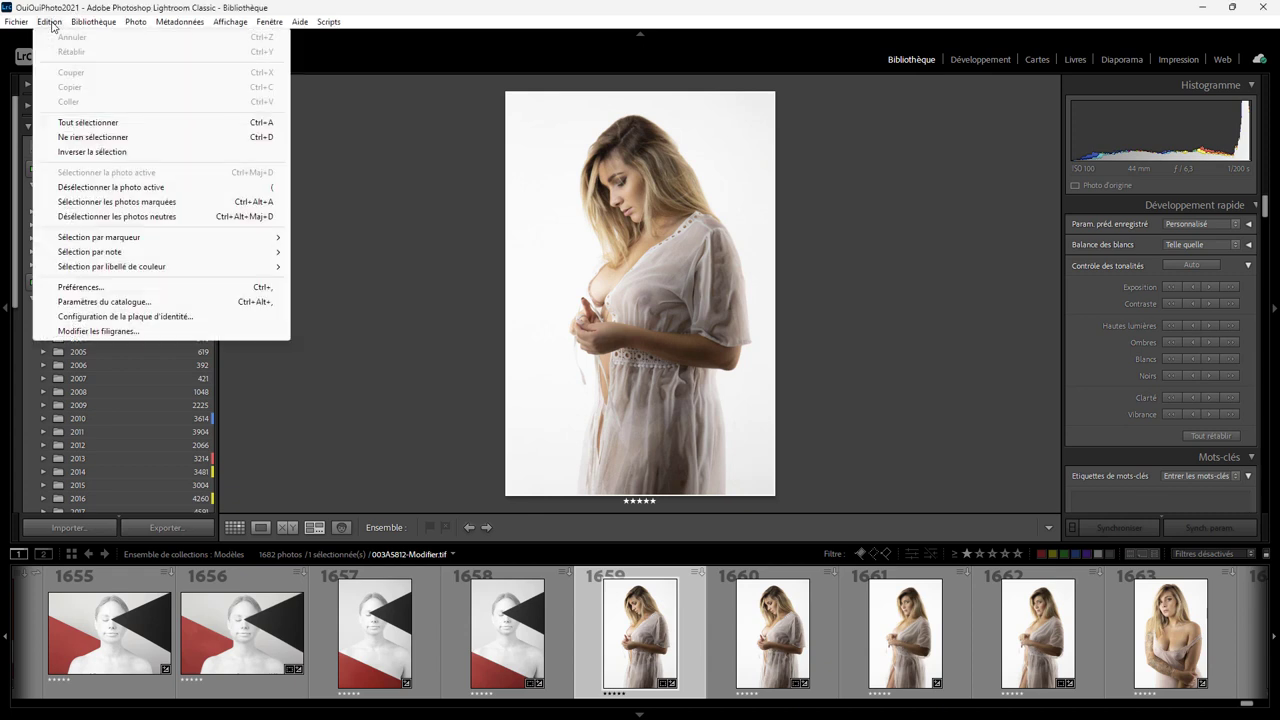
pyautogui.click(98, 299)
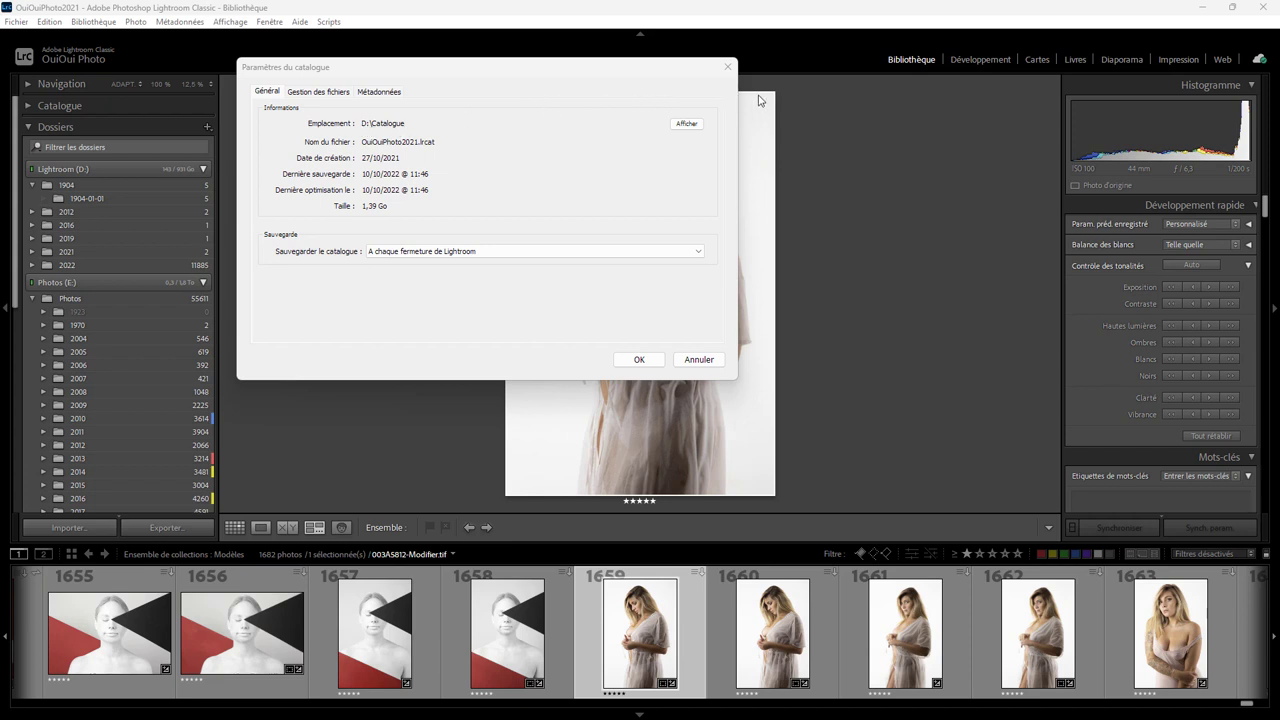
# - Reveal the catalogue location in File Explorer and open the Catalogue folder on Lightroom (D:)
pyautogui.click(686, 124)
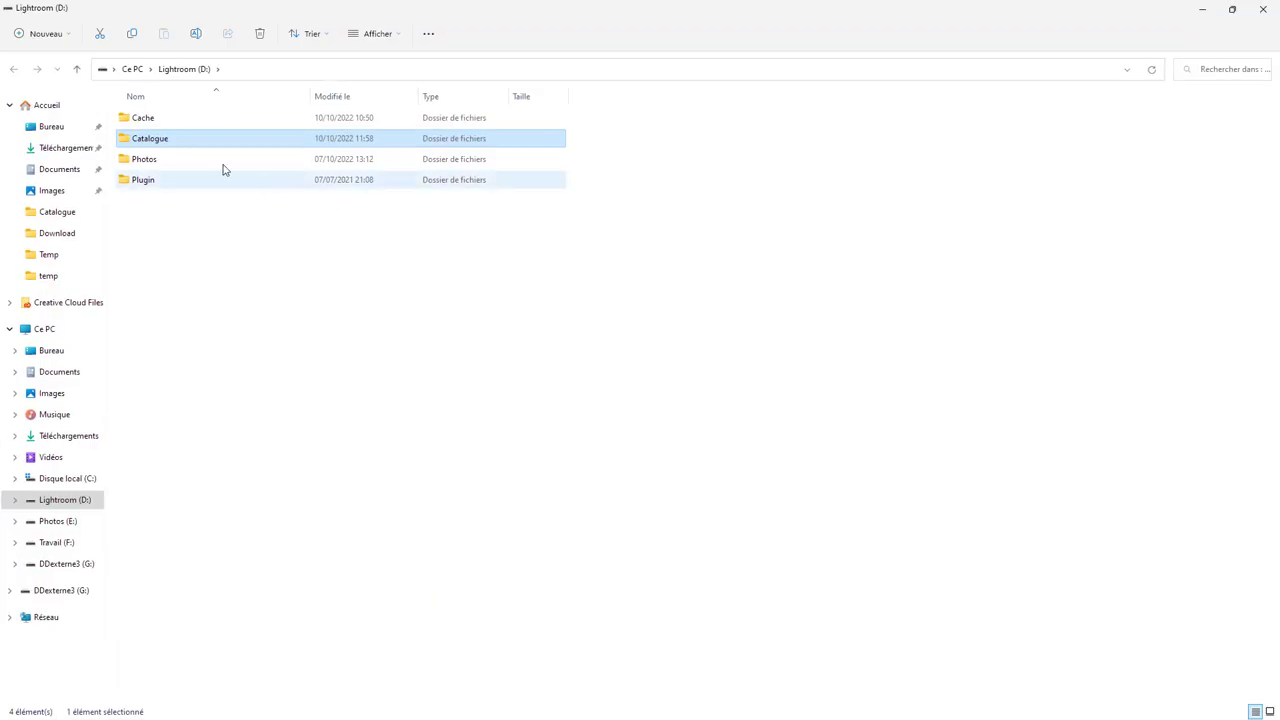
pyautogui.doubleClick(168, 139)
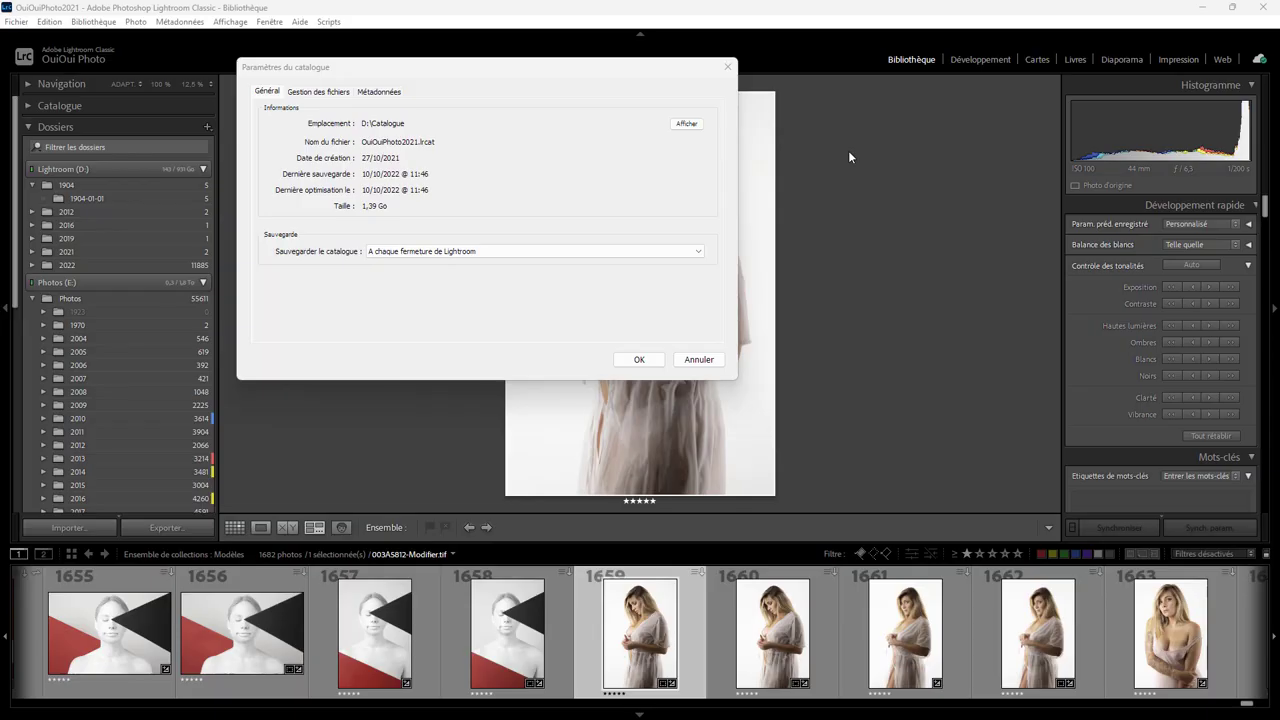
# - Cancel the Catalog Settings dialog without changing anything
pyautogui.click(698, 360)
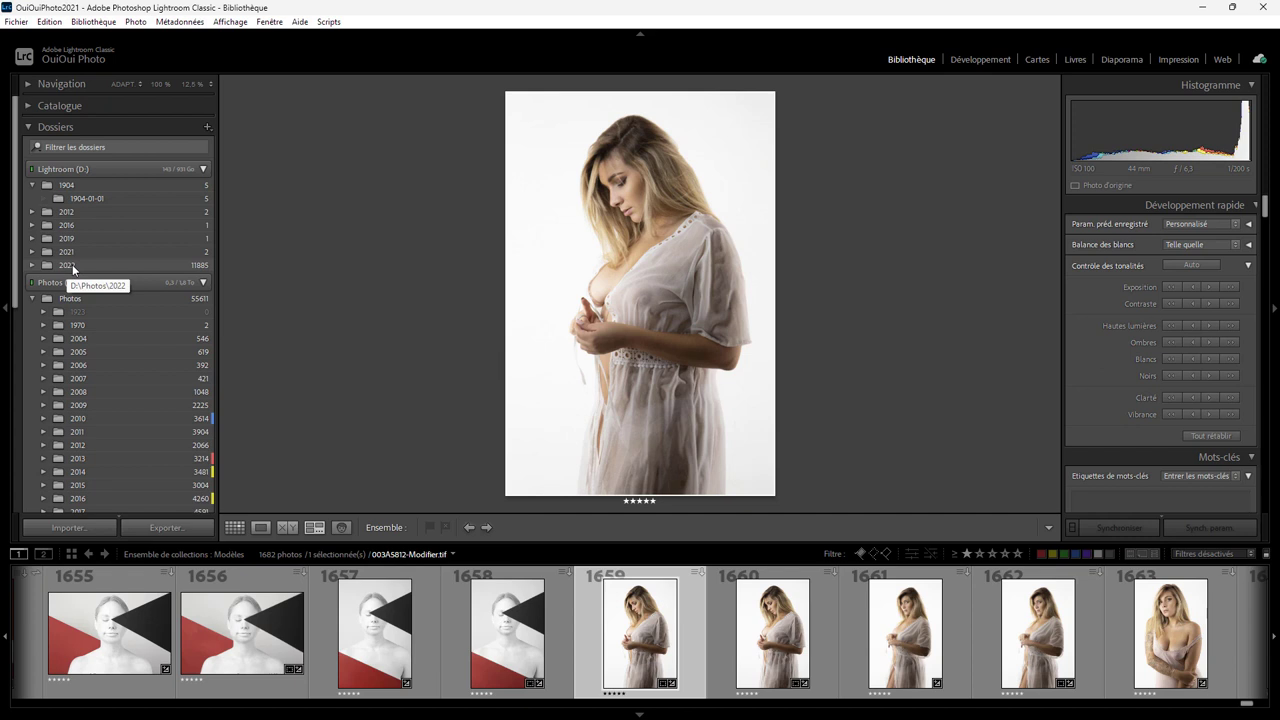
# - Show the Photos parent of 2022, then the D: parent of Photos, expanding each
pyautogui.rightClick(70, 266)
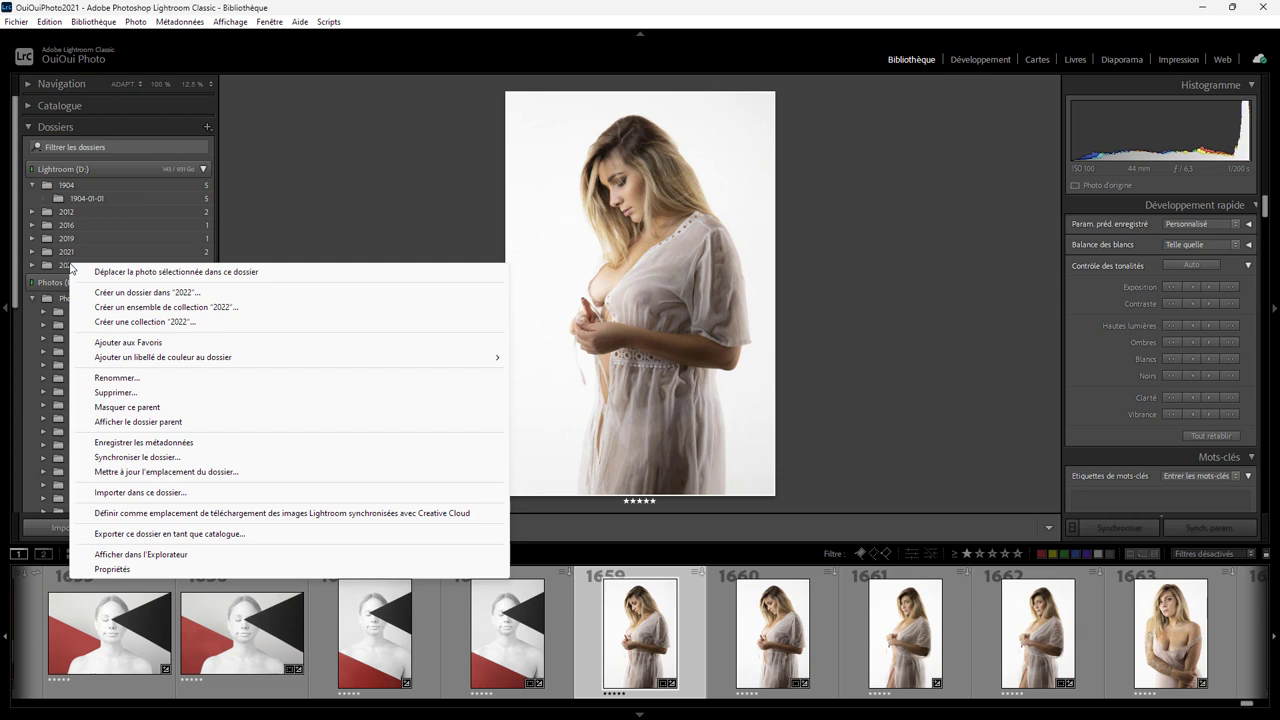
pyautogui.click(172, 422)
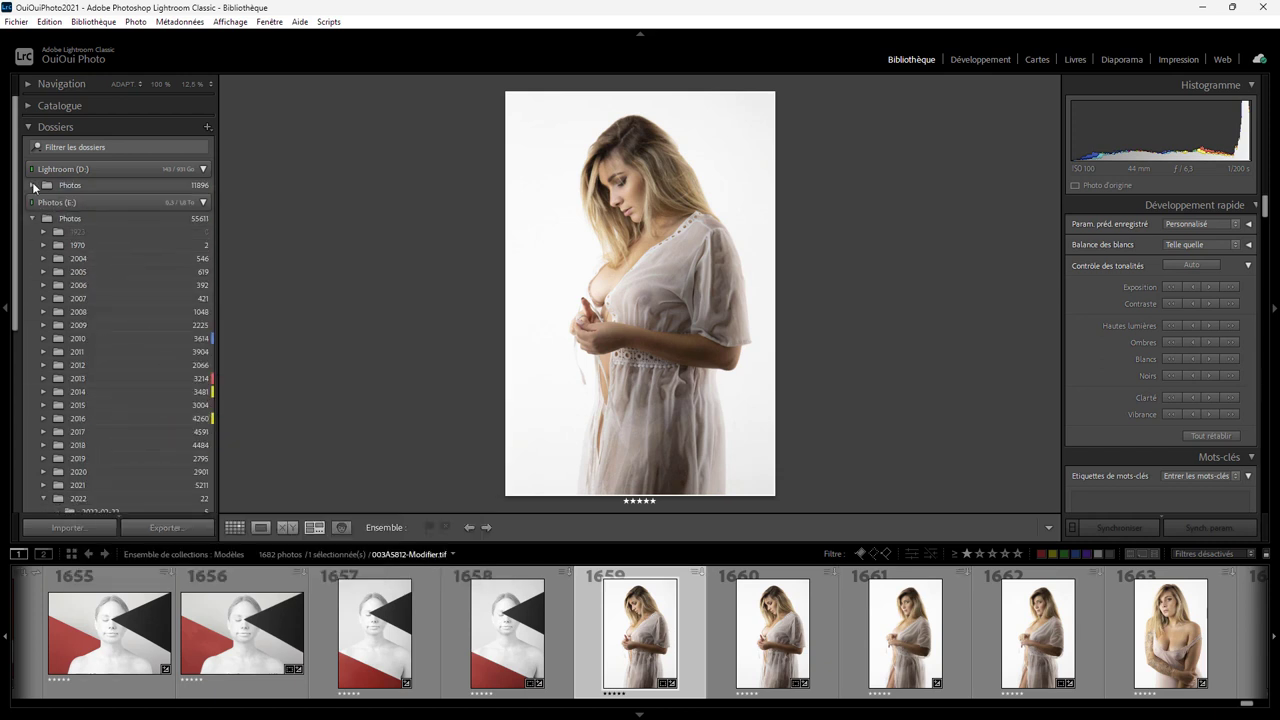
pyautogui.click(32, 186)
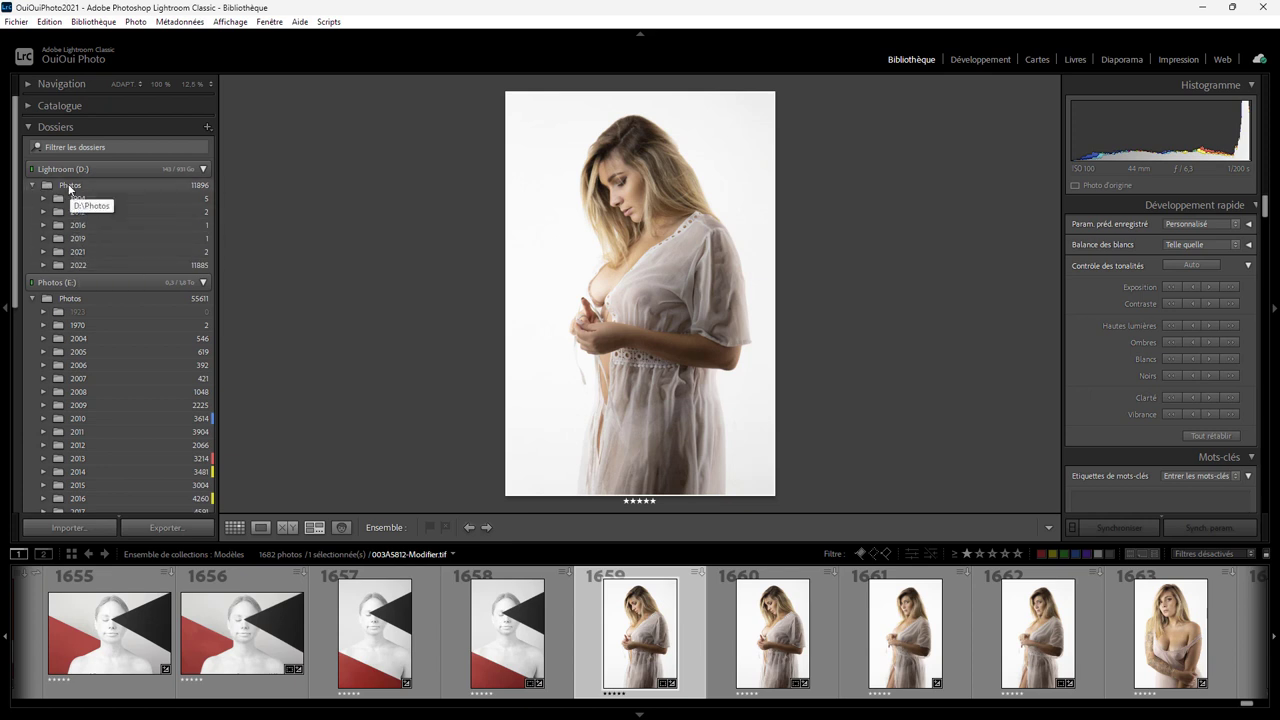
pyautogui.rightClick(69, 188)
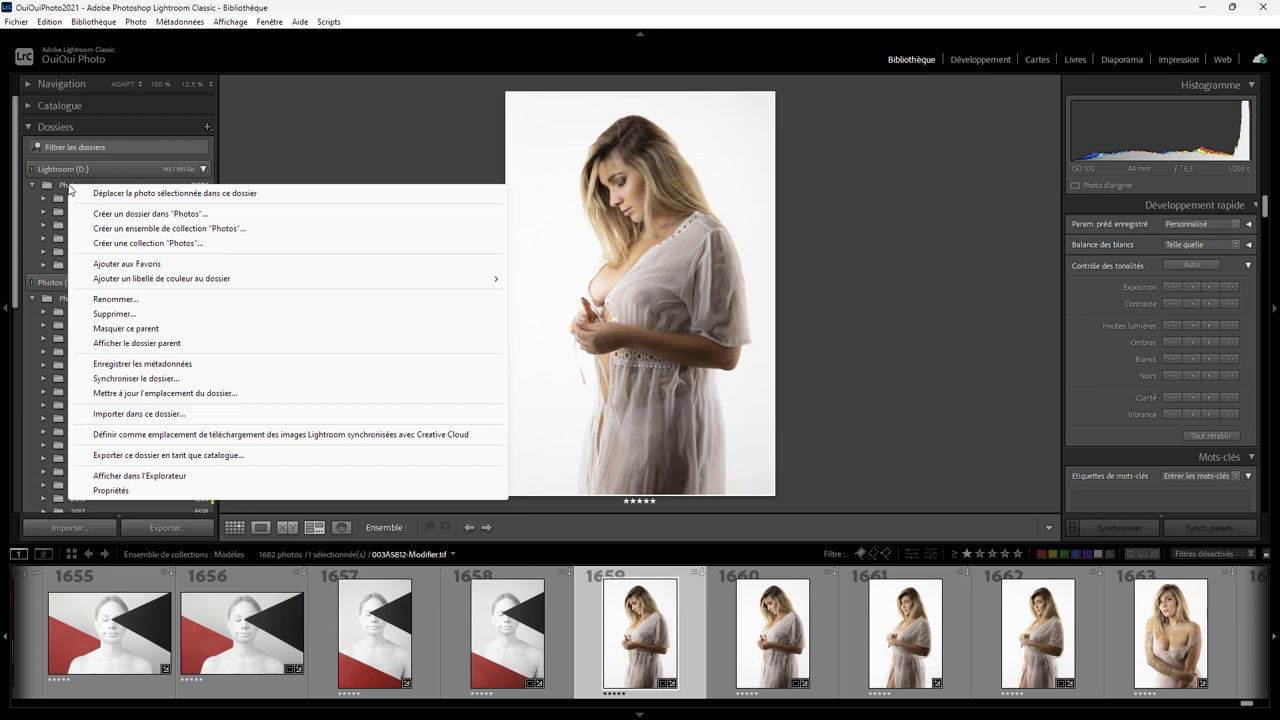
pyautogui.click(128, 343)
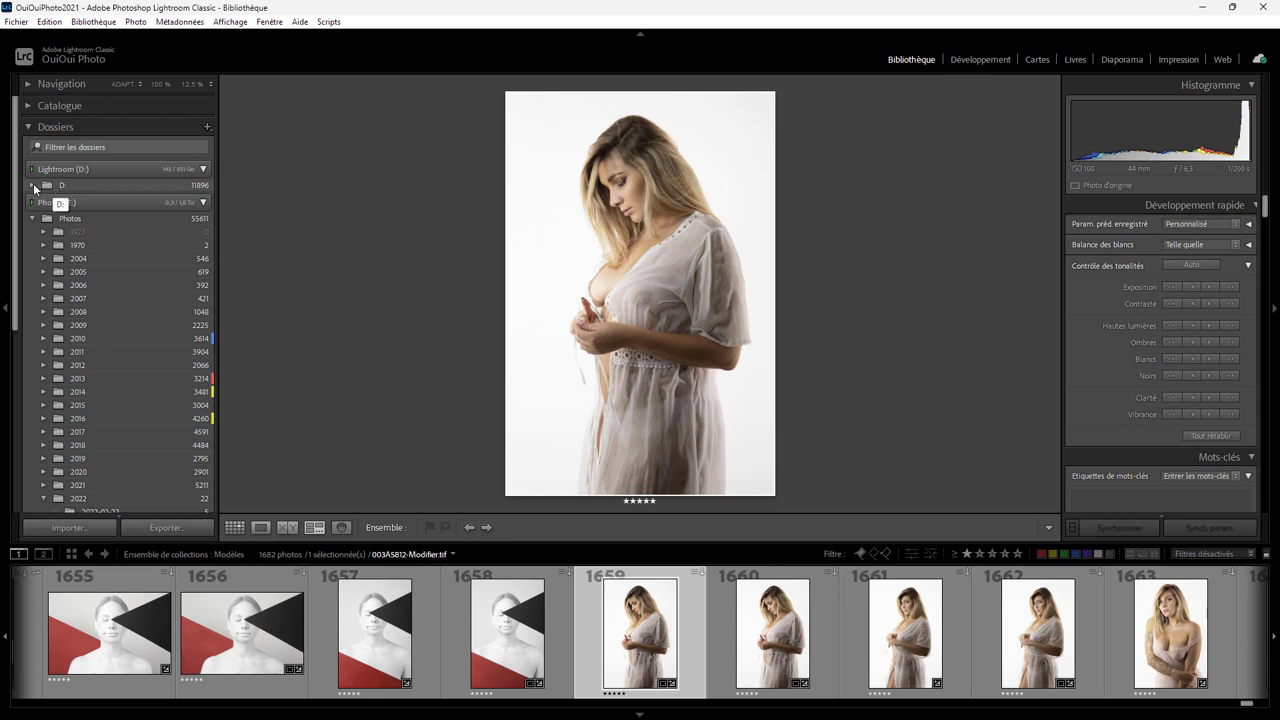
pyautogui.click(33, 186)
# - Apply Masquer ce parent to D: and then Photos so year folders sit directly under Lightroom (D:)
pyautogui.click(44, 199)
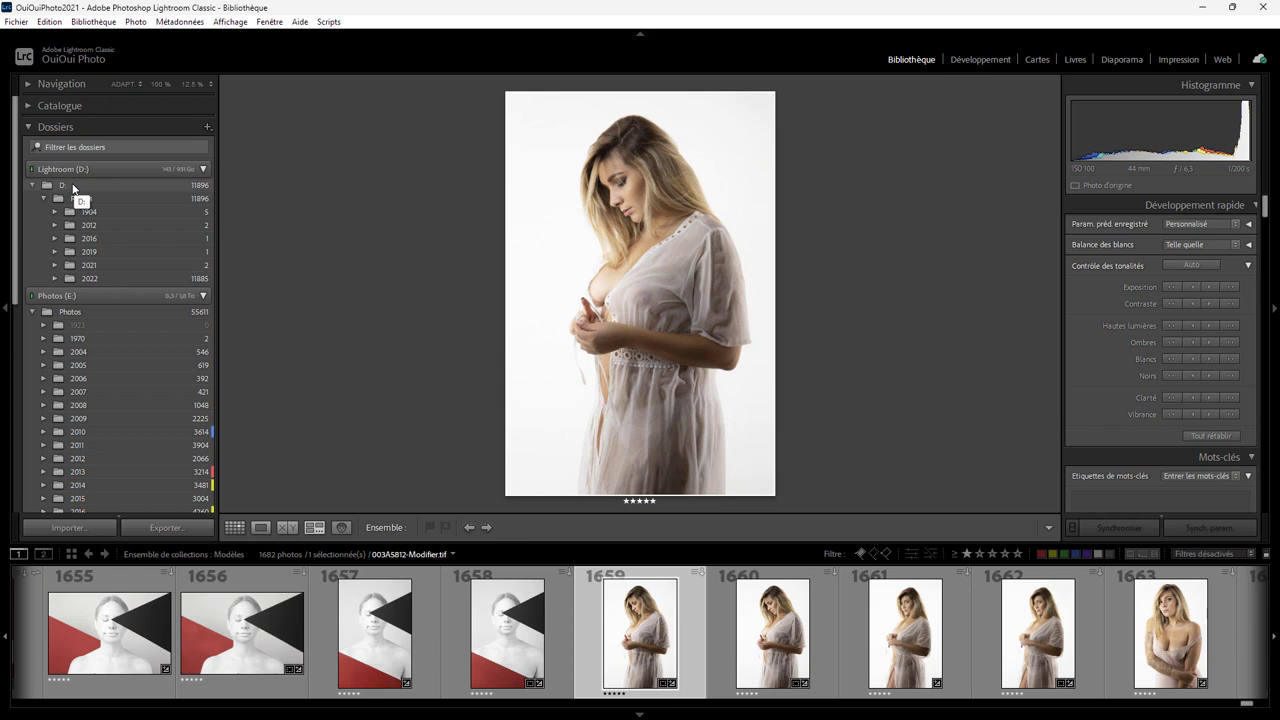
pyautogui.rightClick(73, 189)
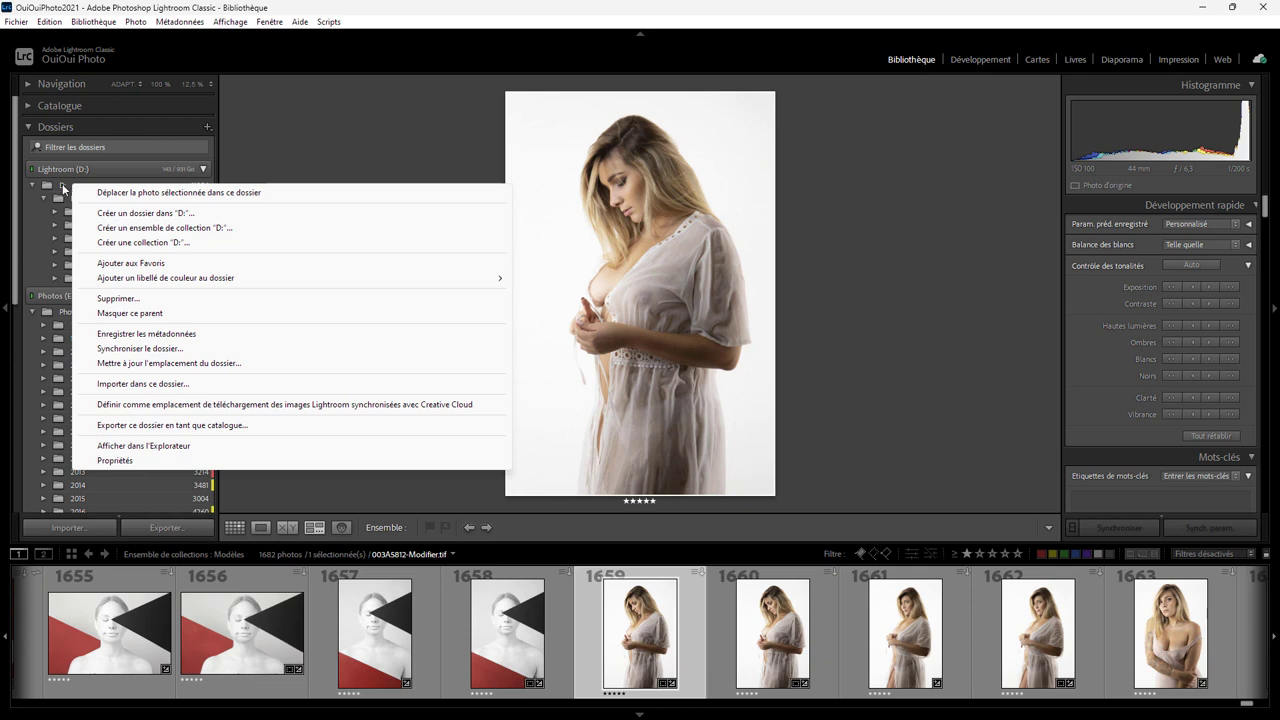
pyautogui.click(34, 187)
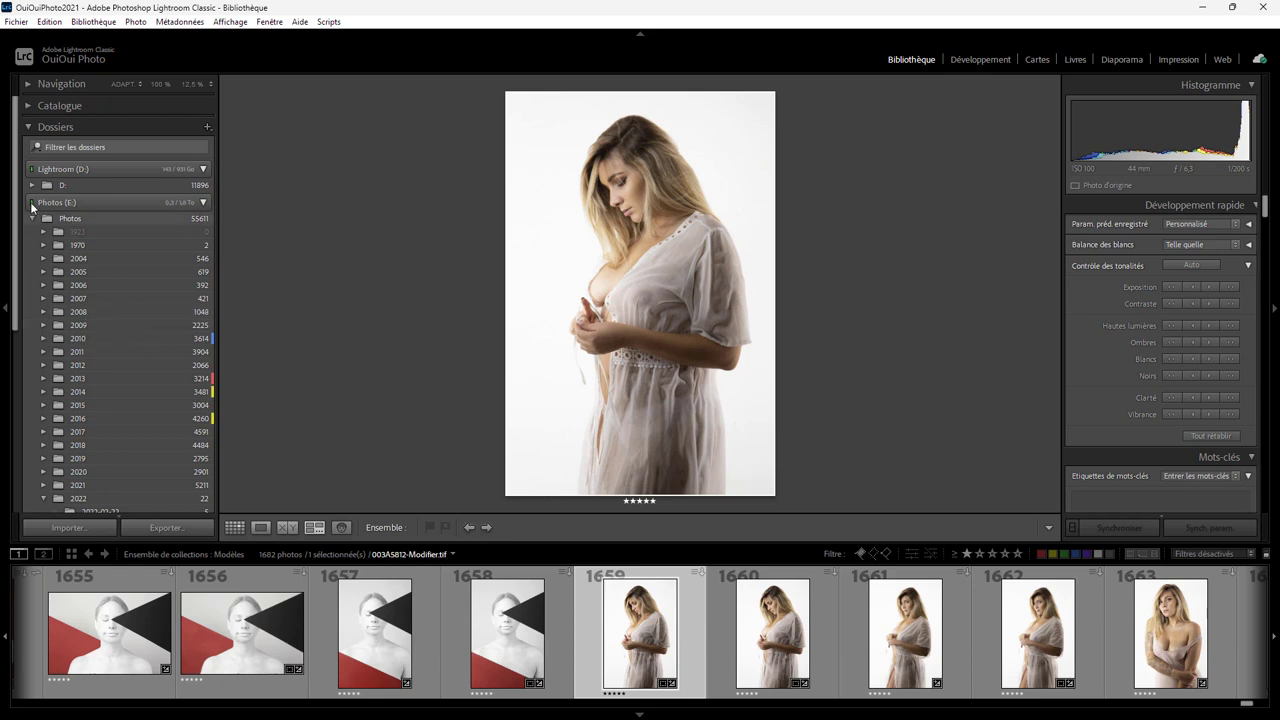
pyautogui.click(31, 186)
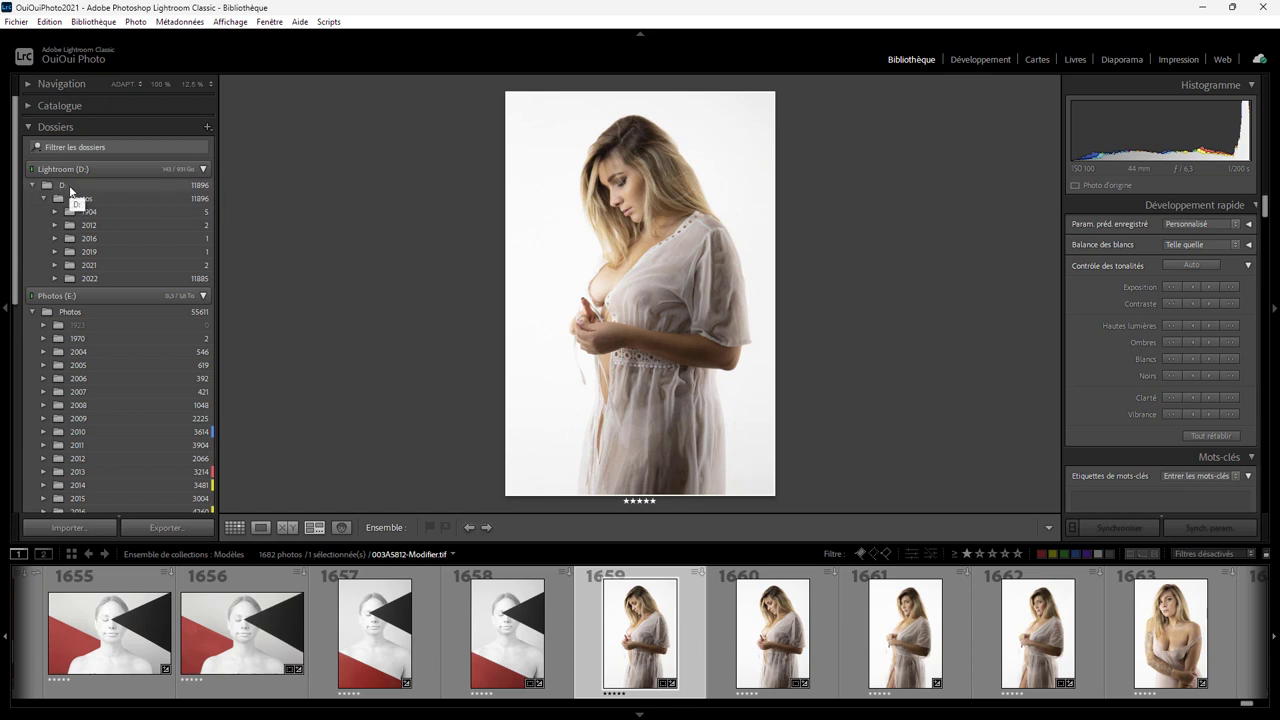
pyautogui.rightClick(68, 185)
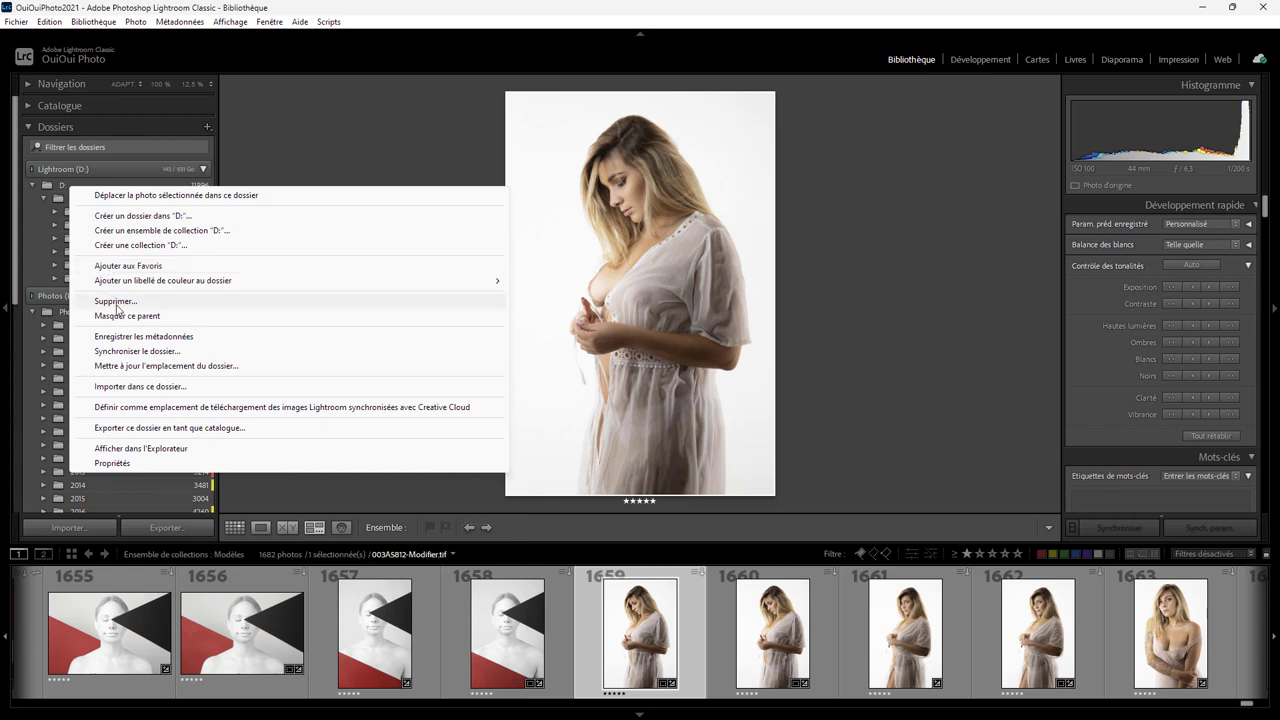
pyautogui.click(127, 315)
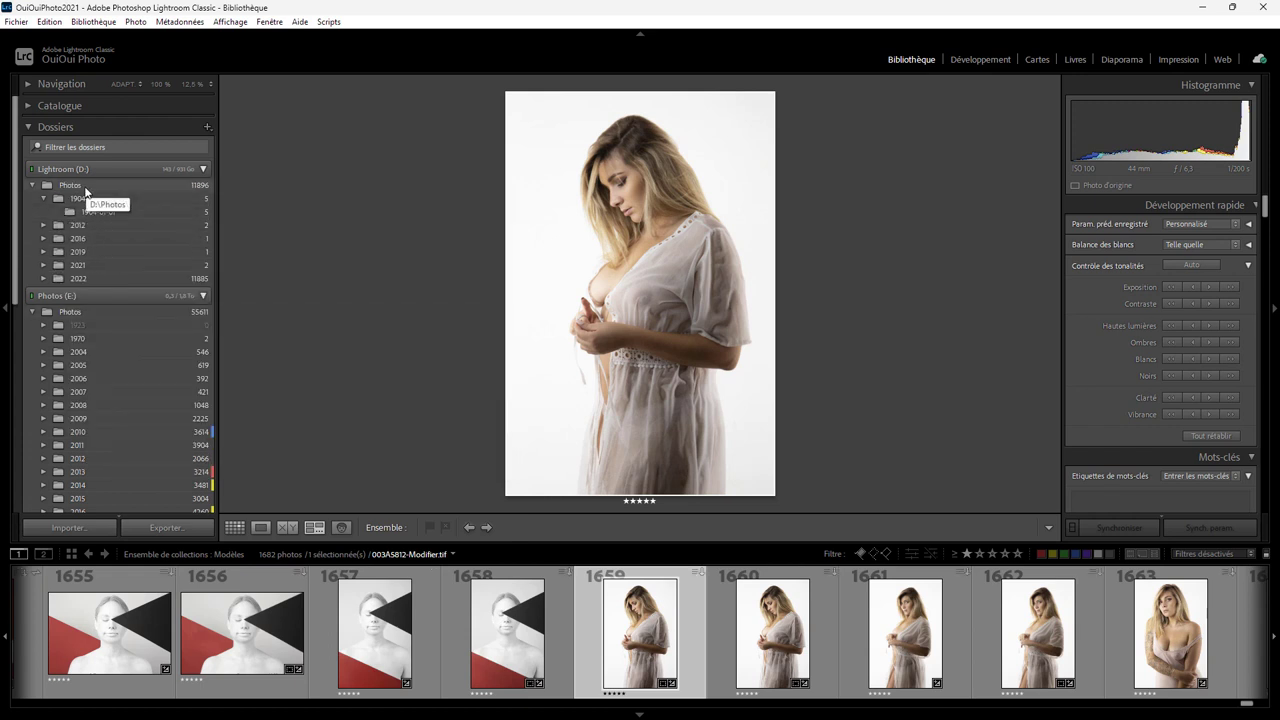
pyautogui.rightClick(86, 191)
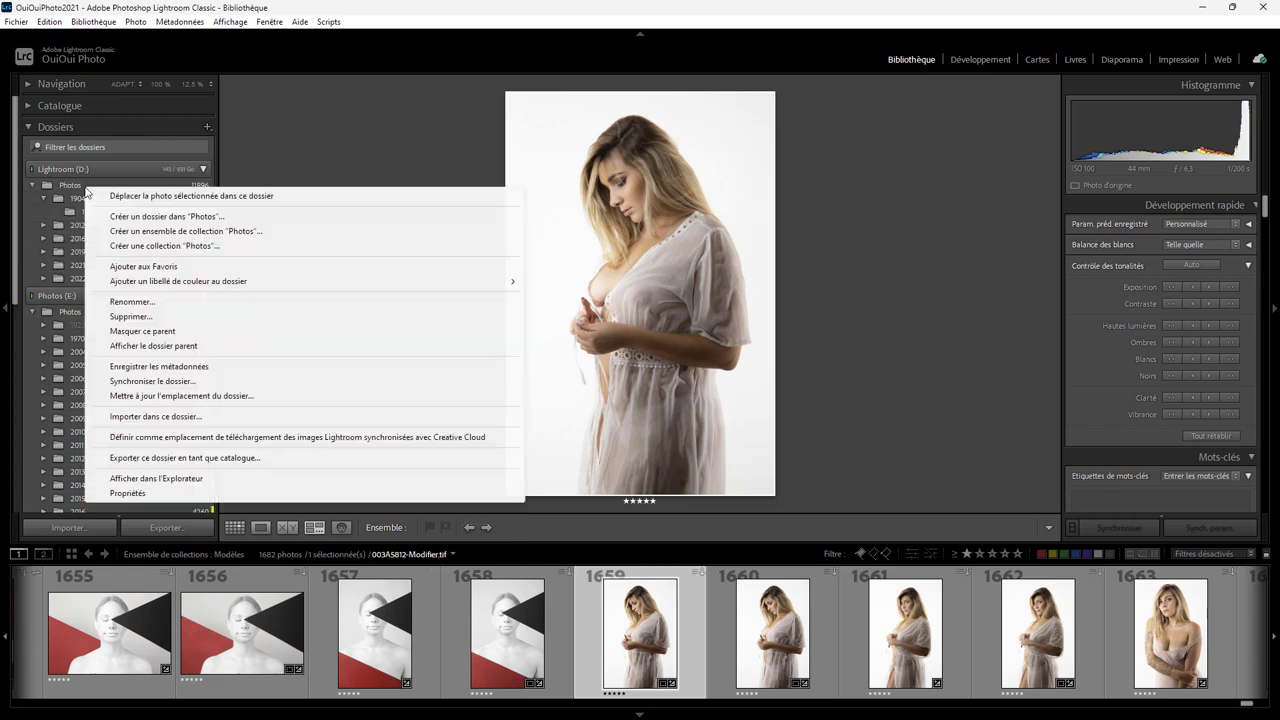
pyautogui.click(140, 333)
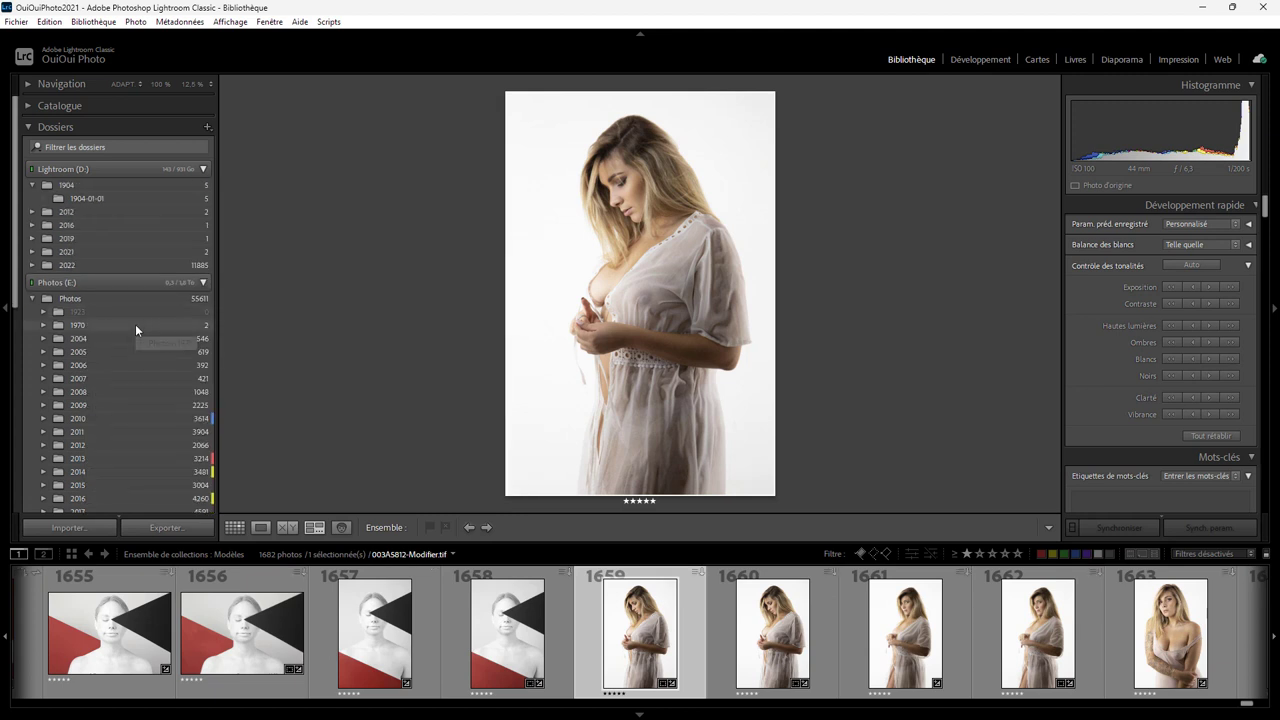
pyautogui.moveTo(613, 240)
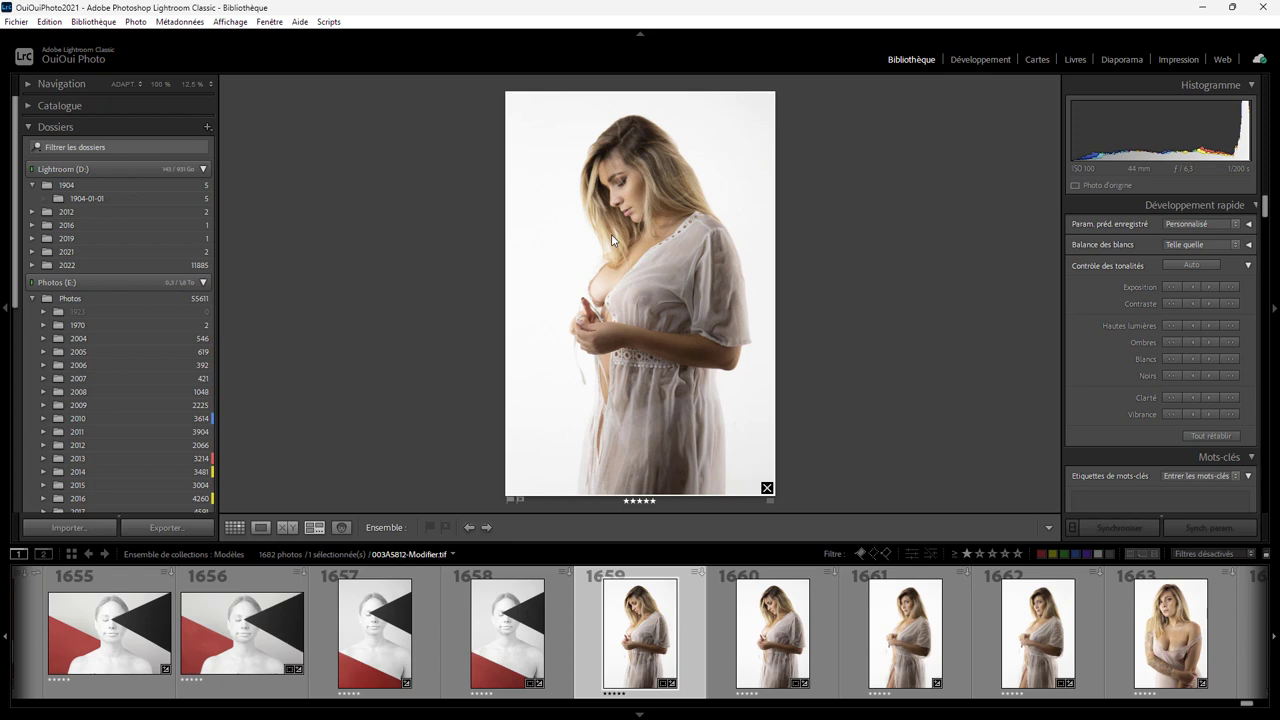
pyautogui.rightClick(612, 240)
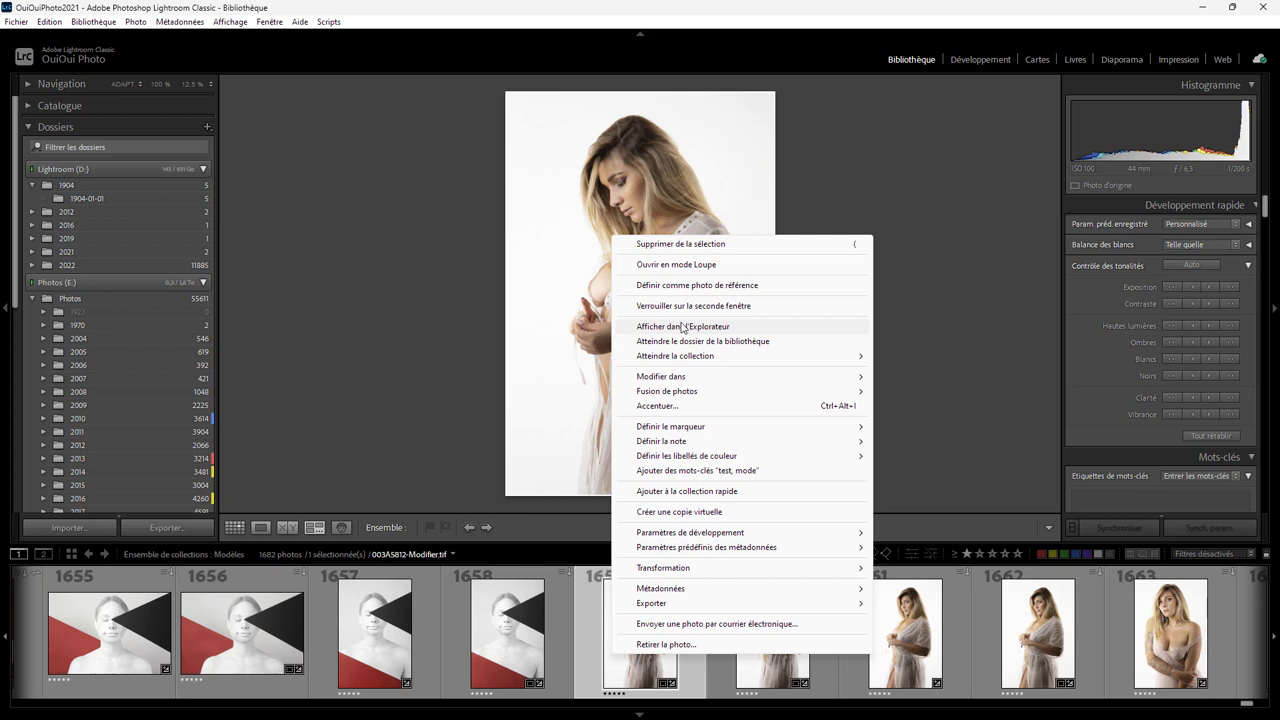
pyautogui.click(683, 327)
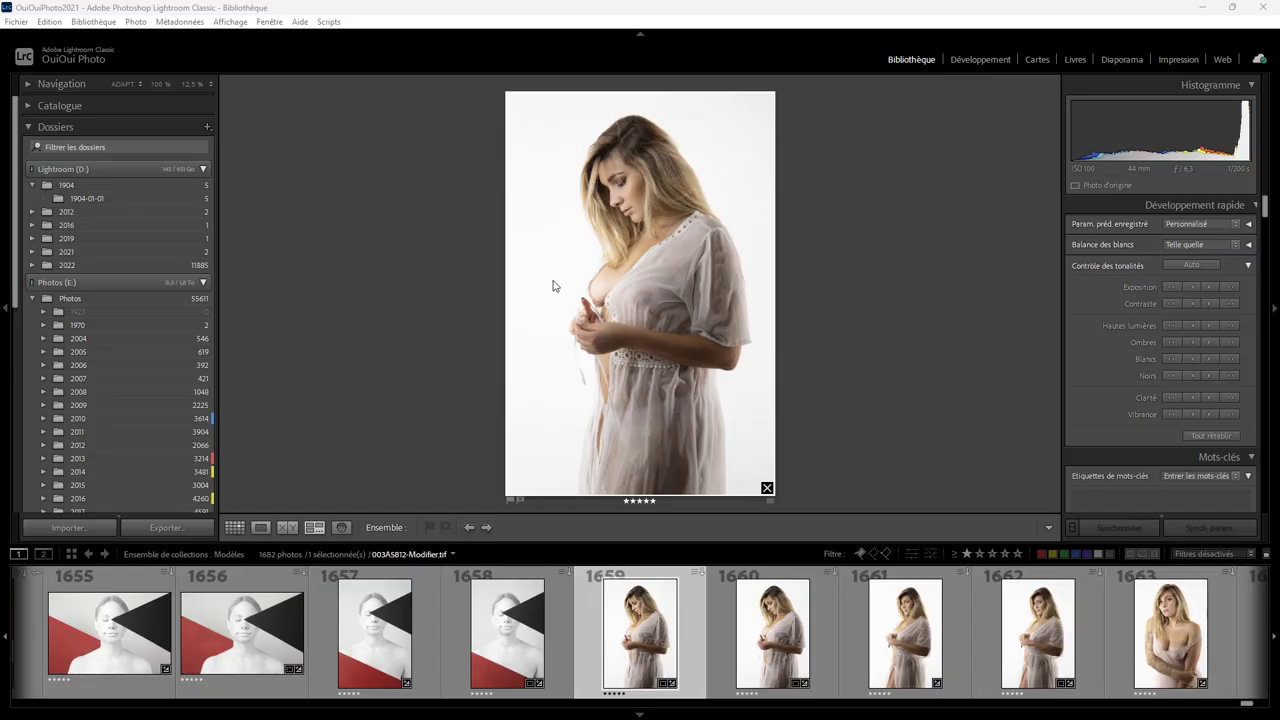
# - Open Preferences on the Paramètres prédéfinis tab and reveal all other Lightroom presets in Explorer
pyautogui.click(47, 22)
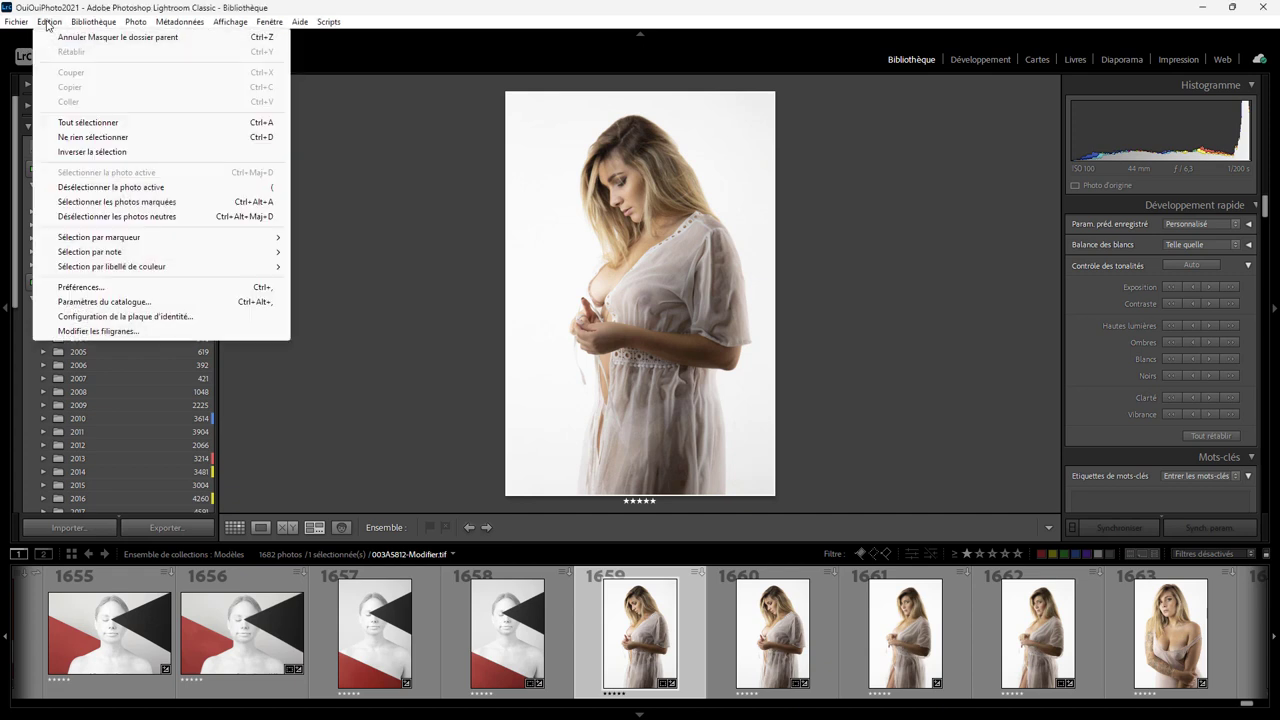
pyautogui.click(104, 286)
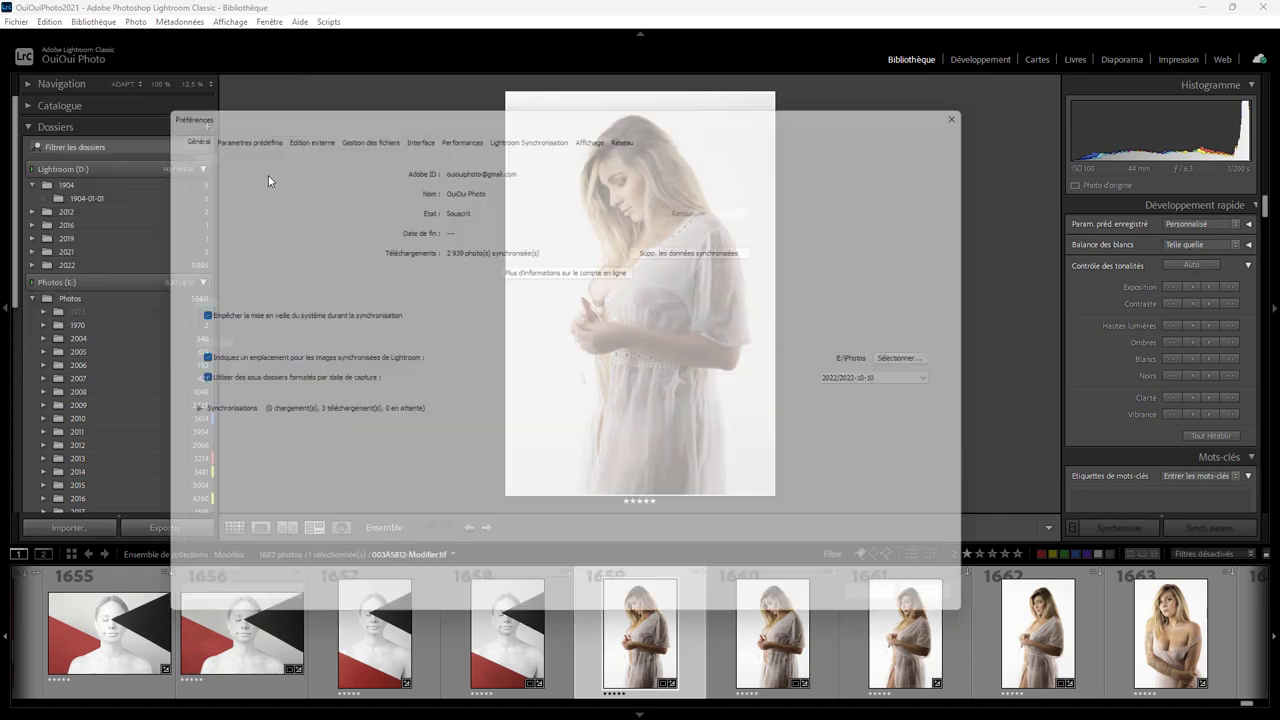
pyautogui.click(176, 128)
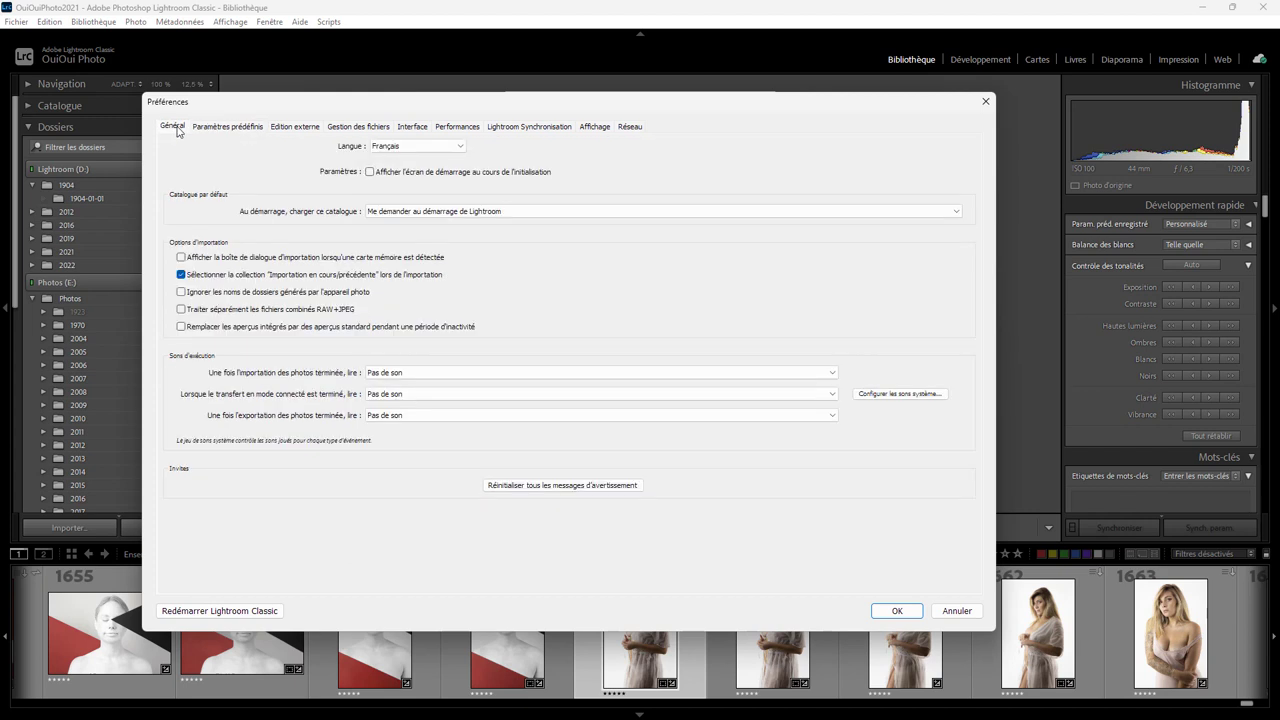
pyautogui.click(222, 128)
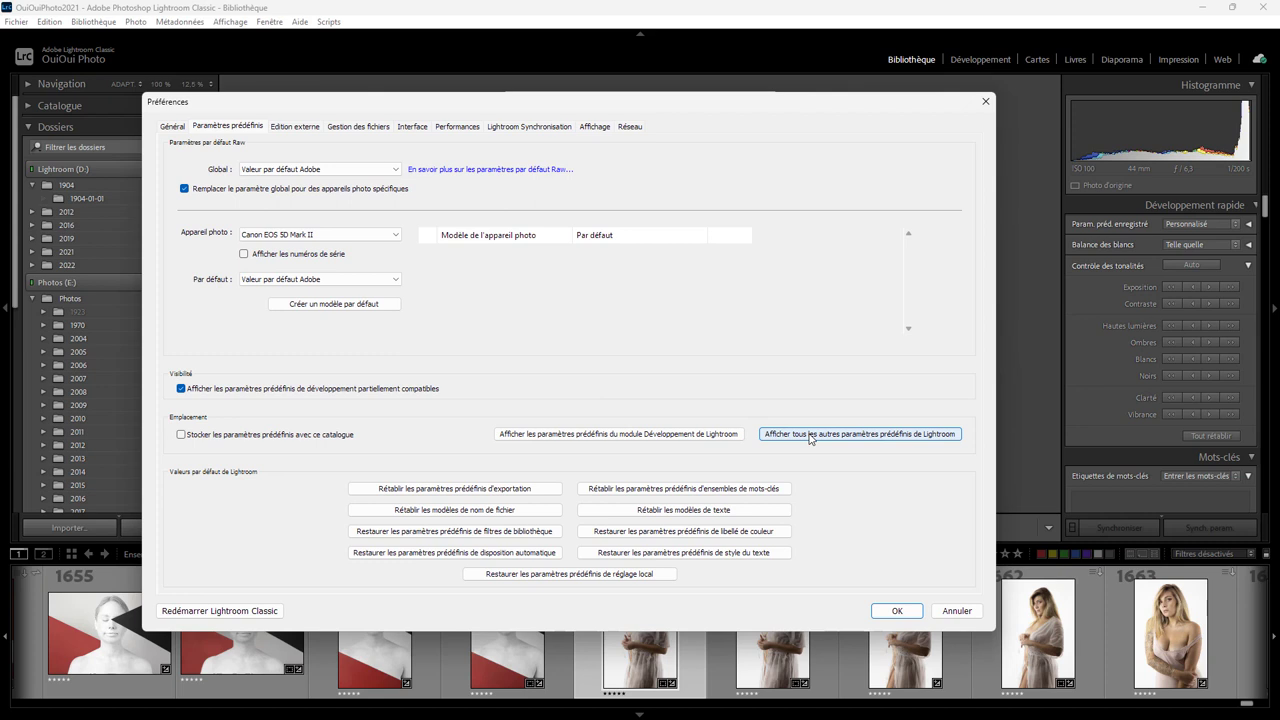
pyautogui.click(810, 434)
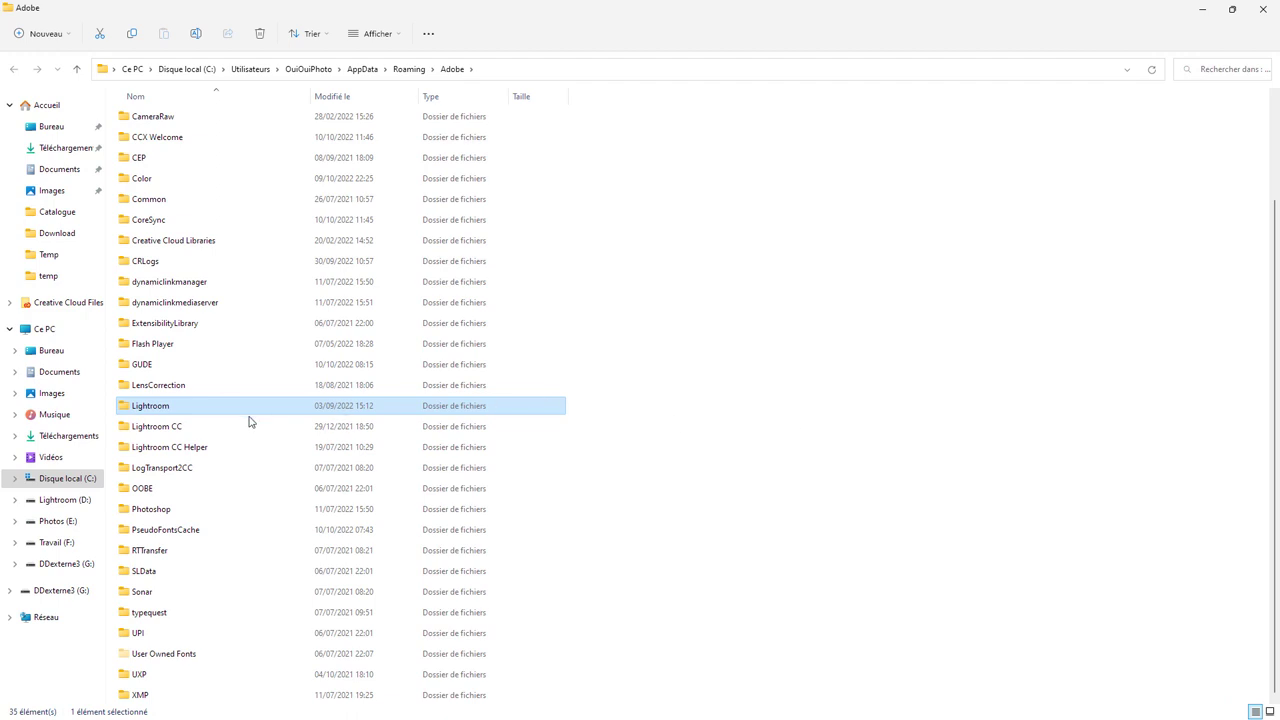
# - Browse into Lightroom\Export Presets to view its eight preset folders, then return to Lightroom
pyautogui.doubleClick(154, 411)
pyautogui.scroll(-8, 191, 386)
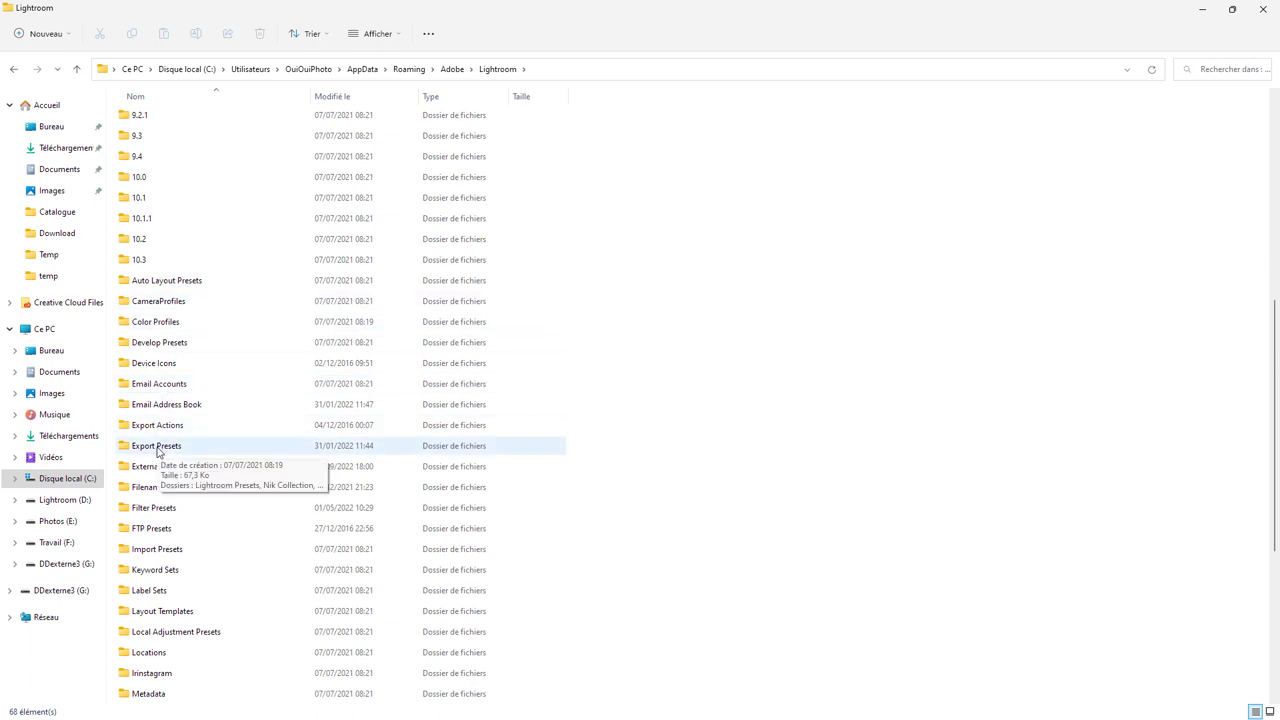
pyautogui.doubleClick(157, 448)
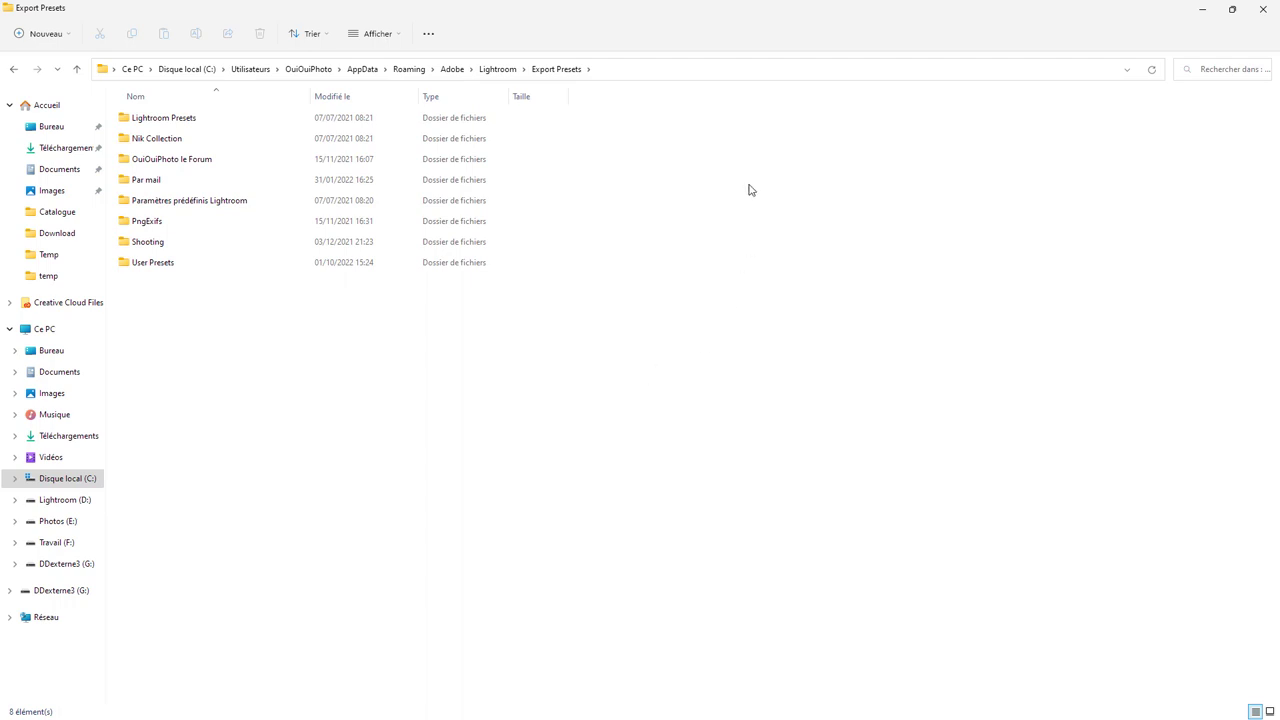
pyautogui.hotkey('alt', 'Tab')
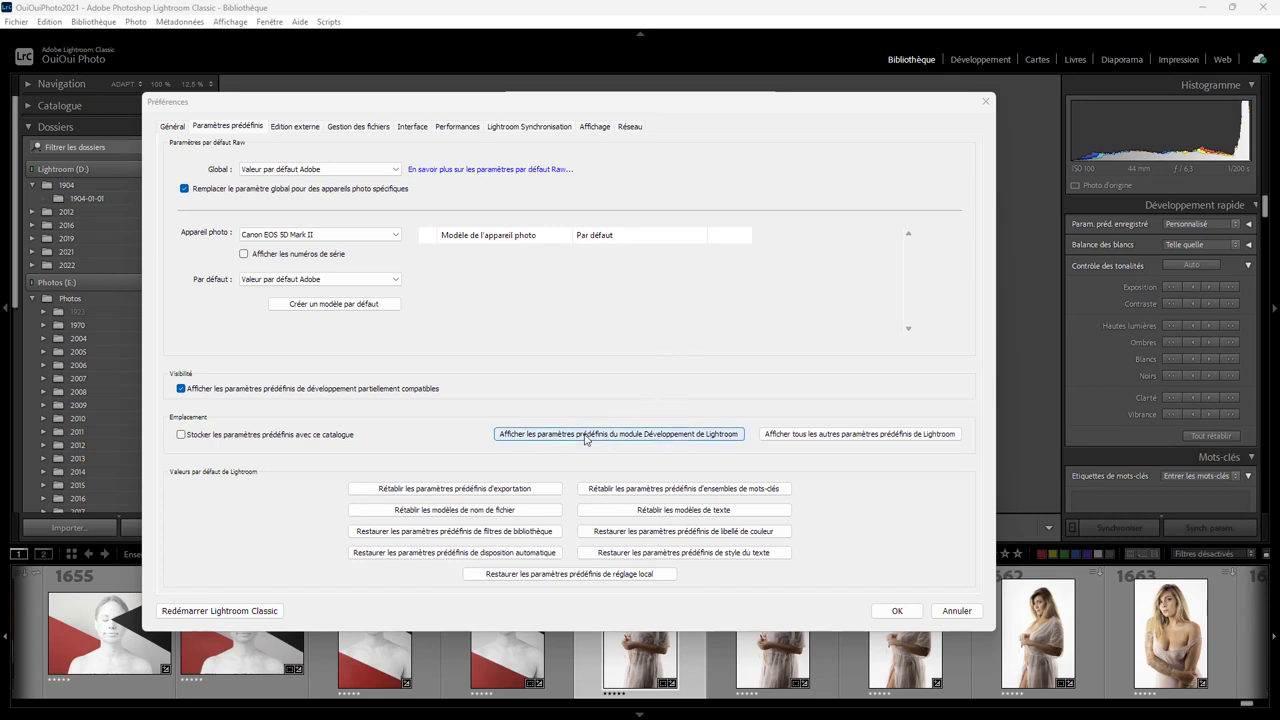
# - Reveal the Develop presets location and open the CameraRaw Settings folder holding 44 items
pyautogui.click(652, 434)
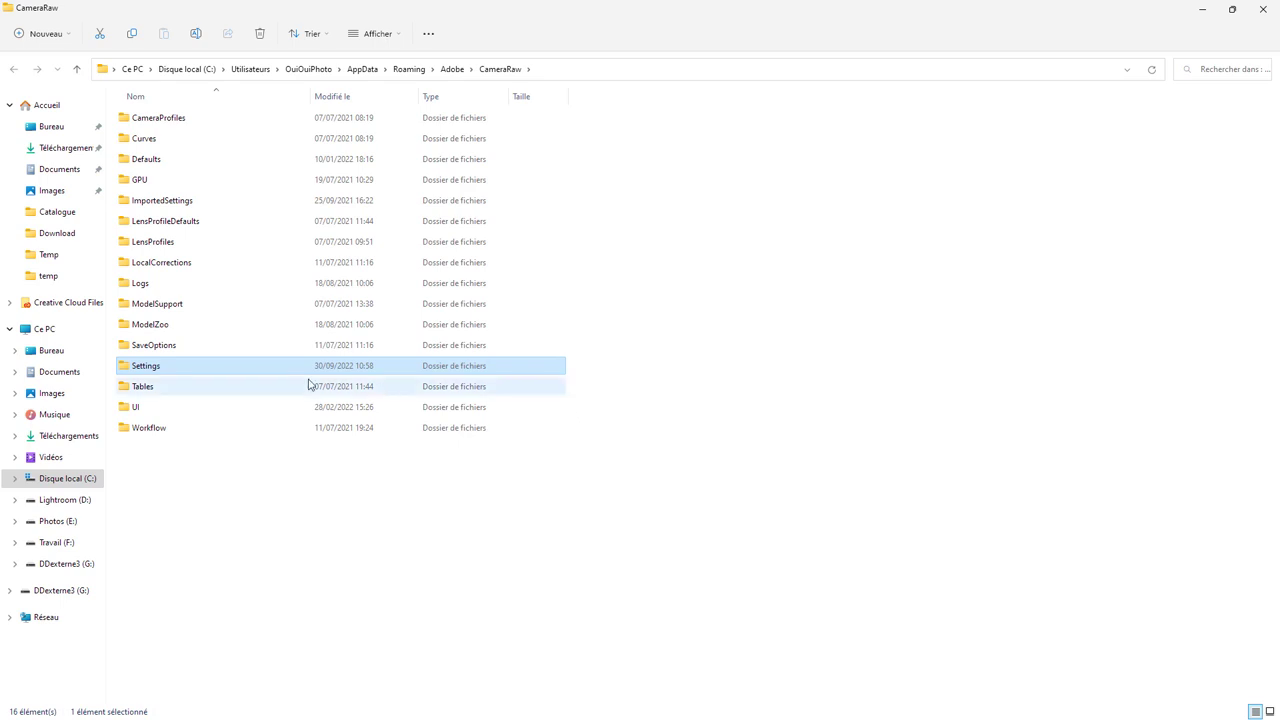
pyautogui.doubleClick(153, 370)
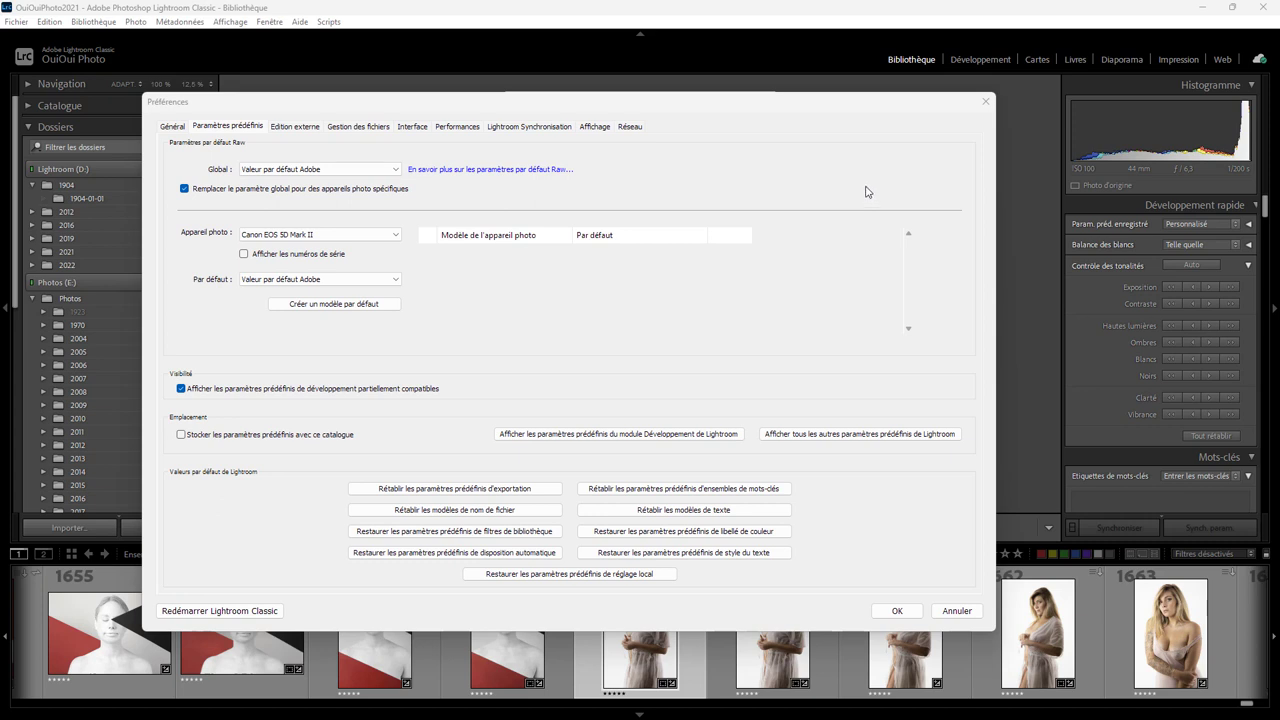
# - Quit Lightroom to reach the catalogue backup prompt, then browse for and cancel a new backup folder
pyautogui.click(985, 102)
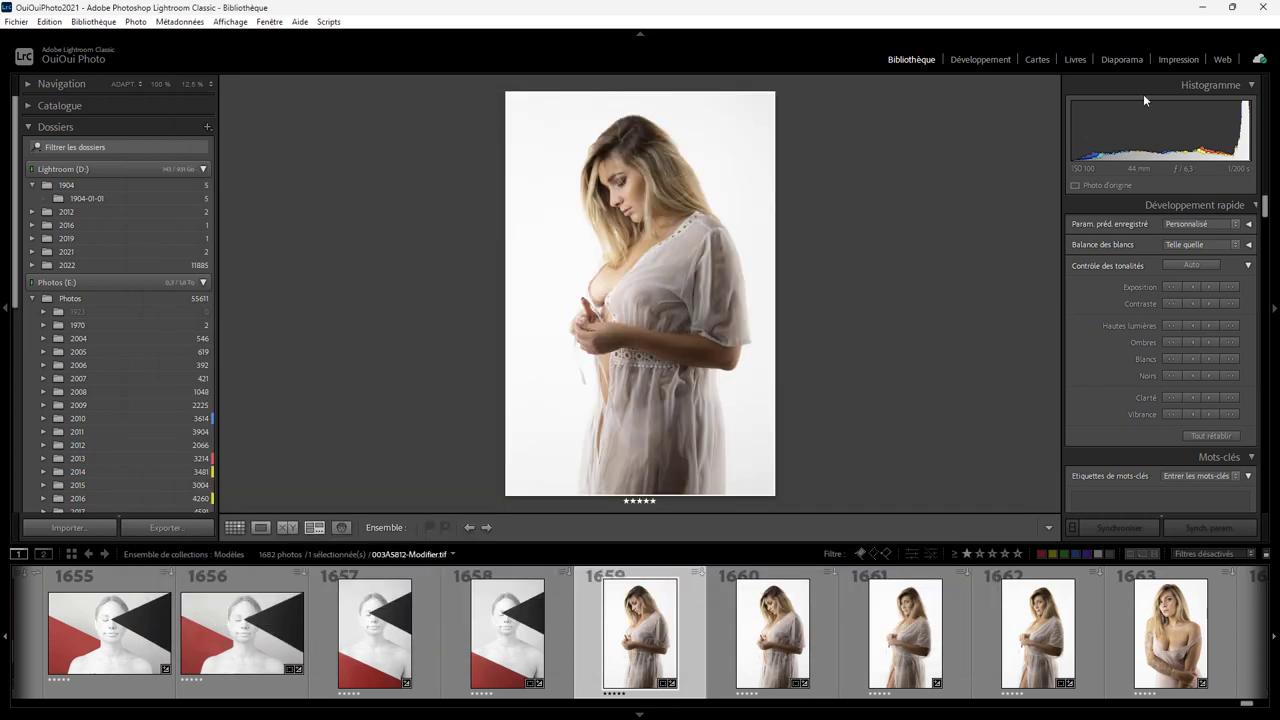
pyautogui.click(1263, 7)
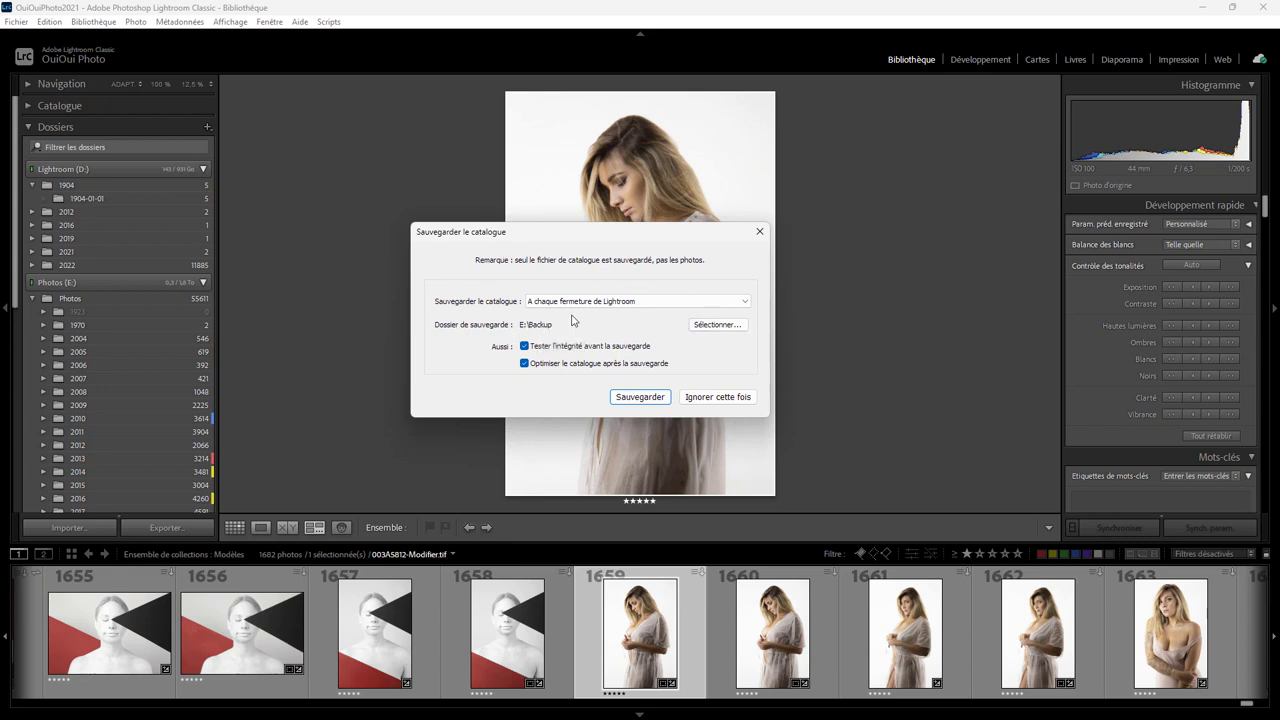
pyautogui.click(720, 325)
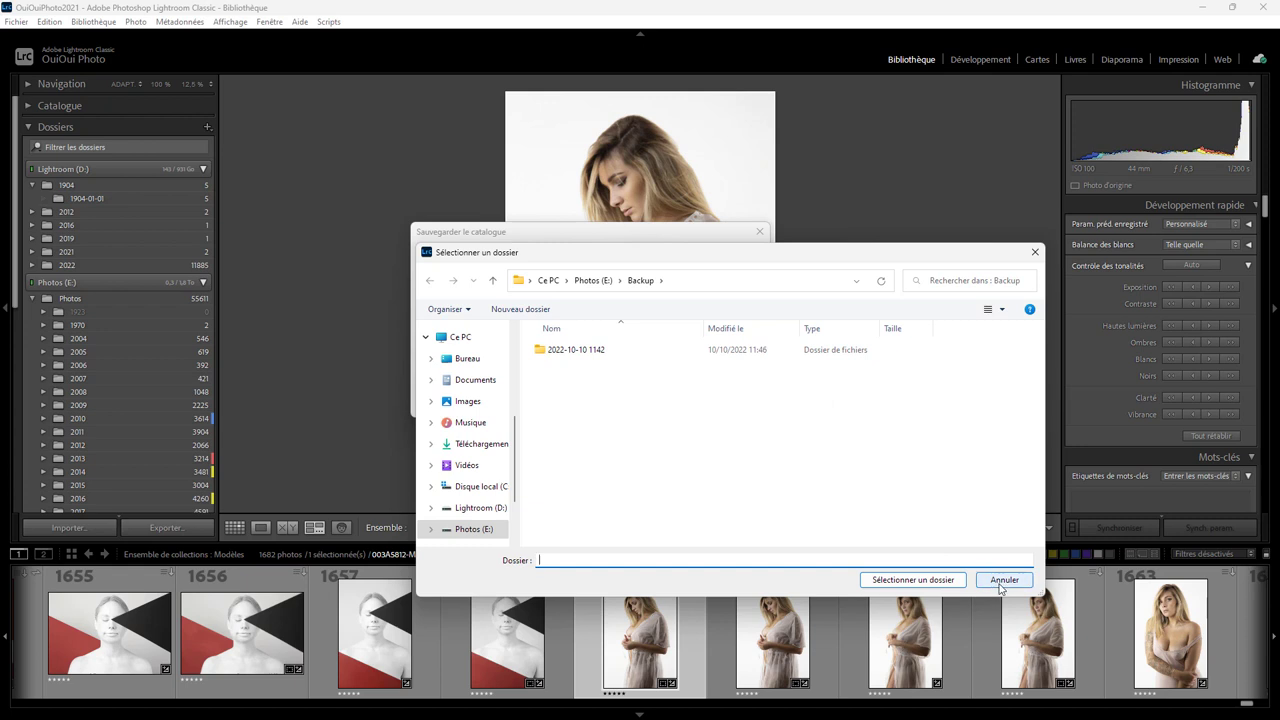
pyautogui.click(1004, 580)
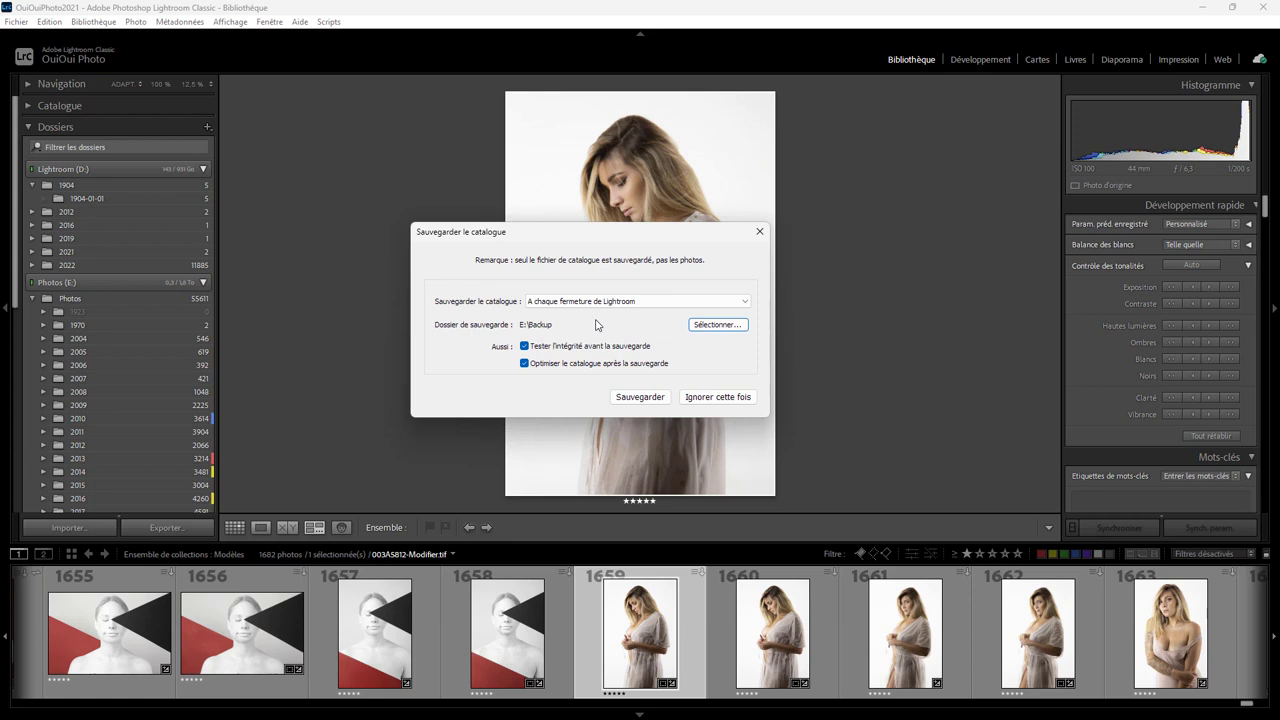
# - Dismiss the E:\Backup catalogue backup prompt and reopen Lightroom's Preferences
pyautogui.click(717, 398)
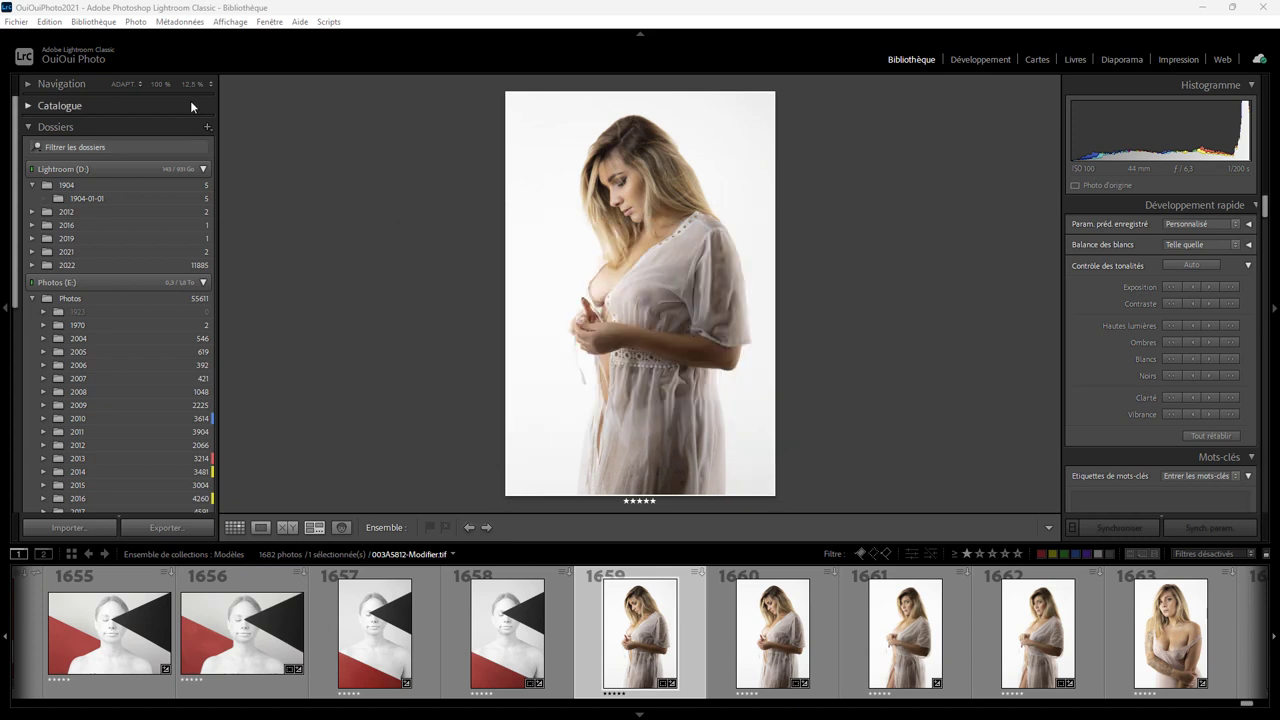
pyautogui.click(49, 21)
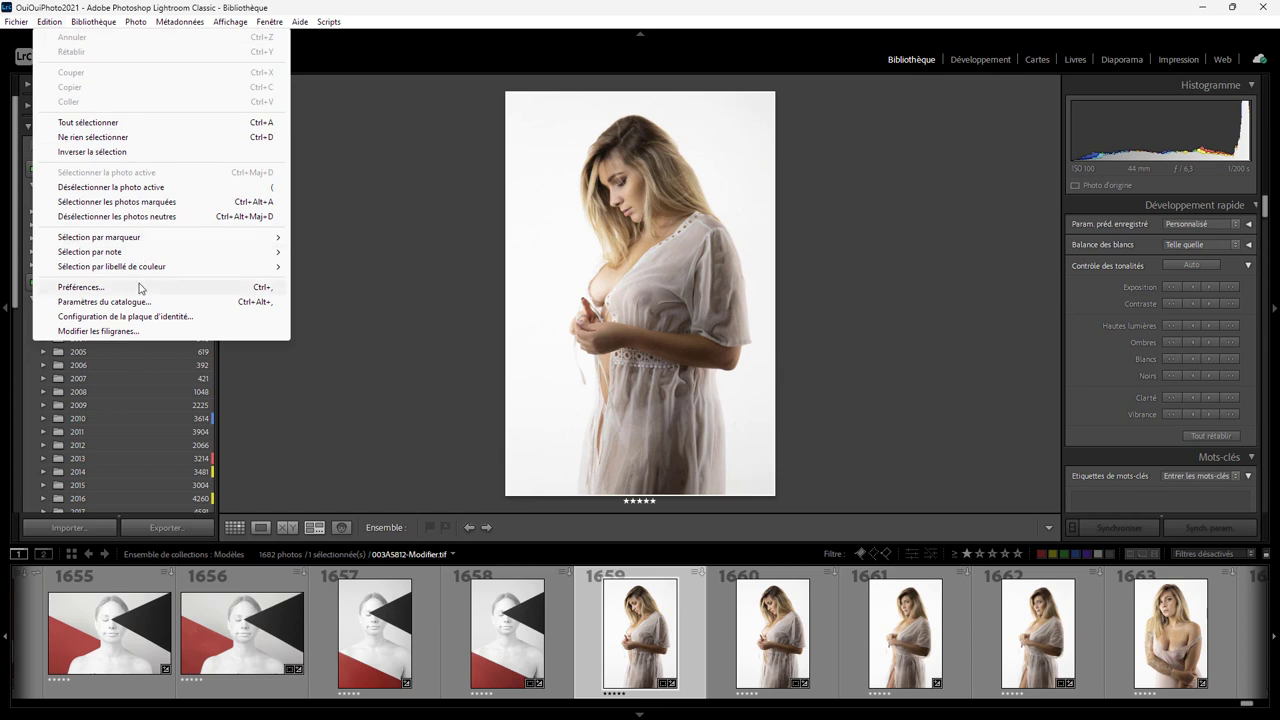
pyautogui.click(138, 288)
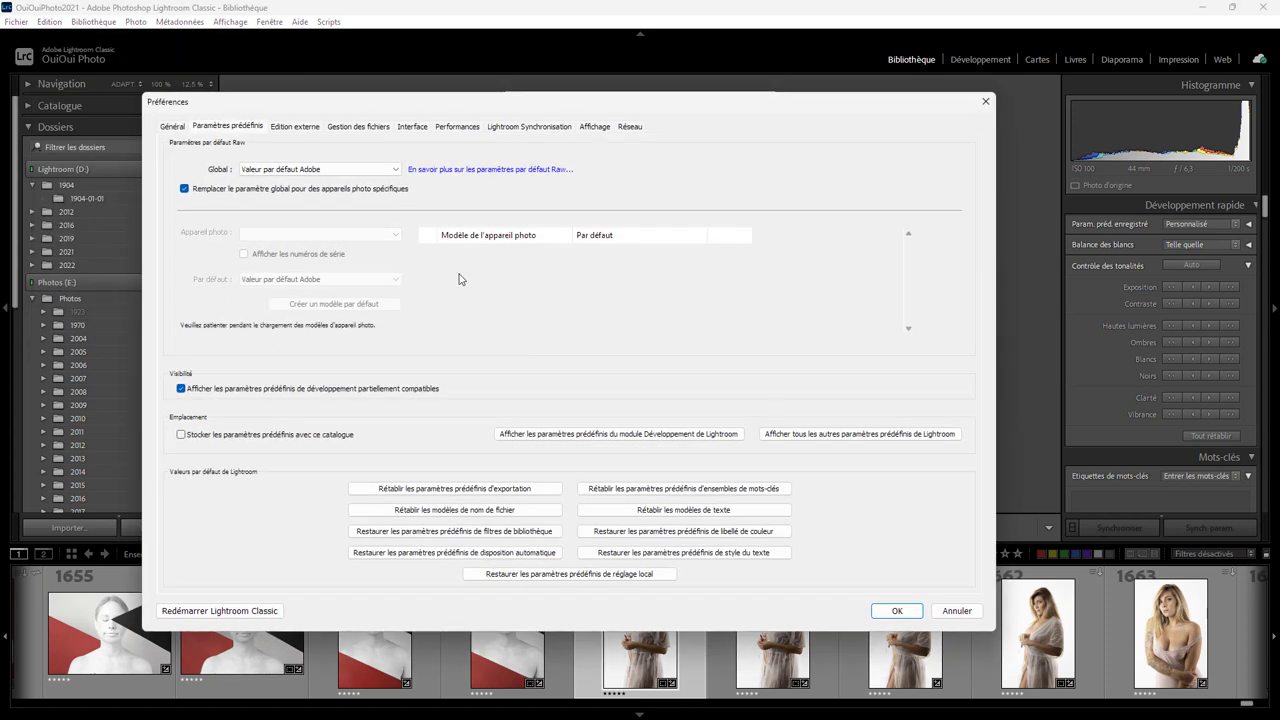
# - Switch the Preferences dialog to the Général tab
pyautogui.click(175, 127)
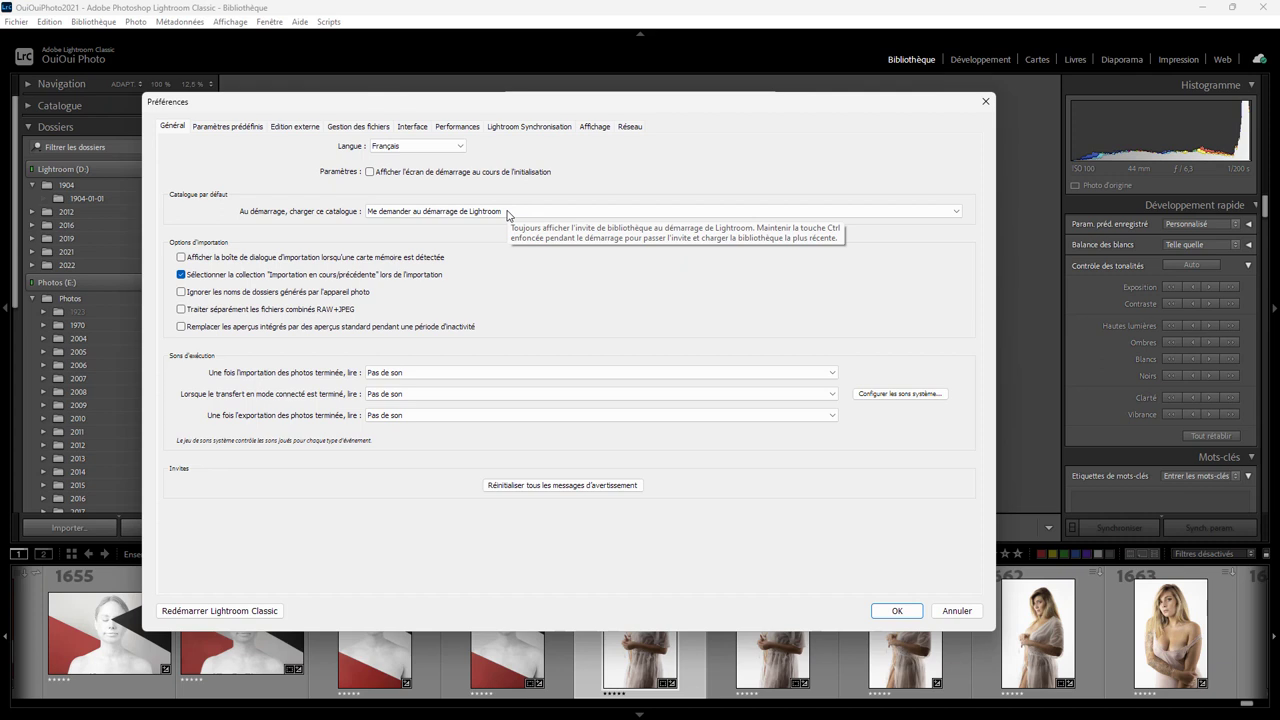
# - Set startup to 'Charger le catalogue le plus récent', then choose 'Autres...' to pick another catalog
pyautogui.click(507, 212)
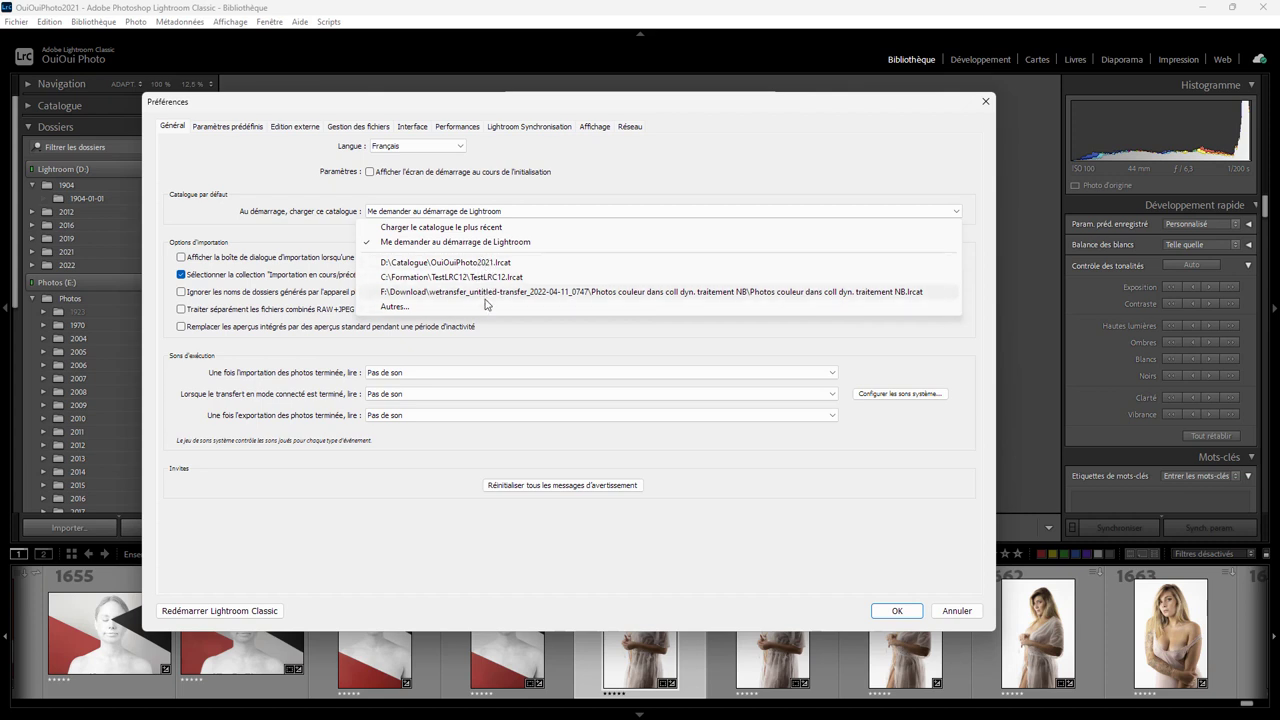
pyautogui.click(452, 228)
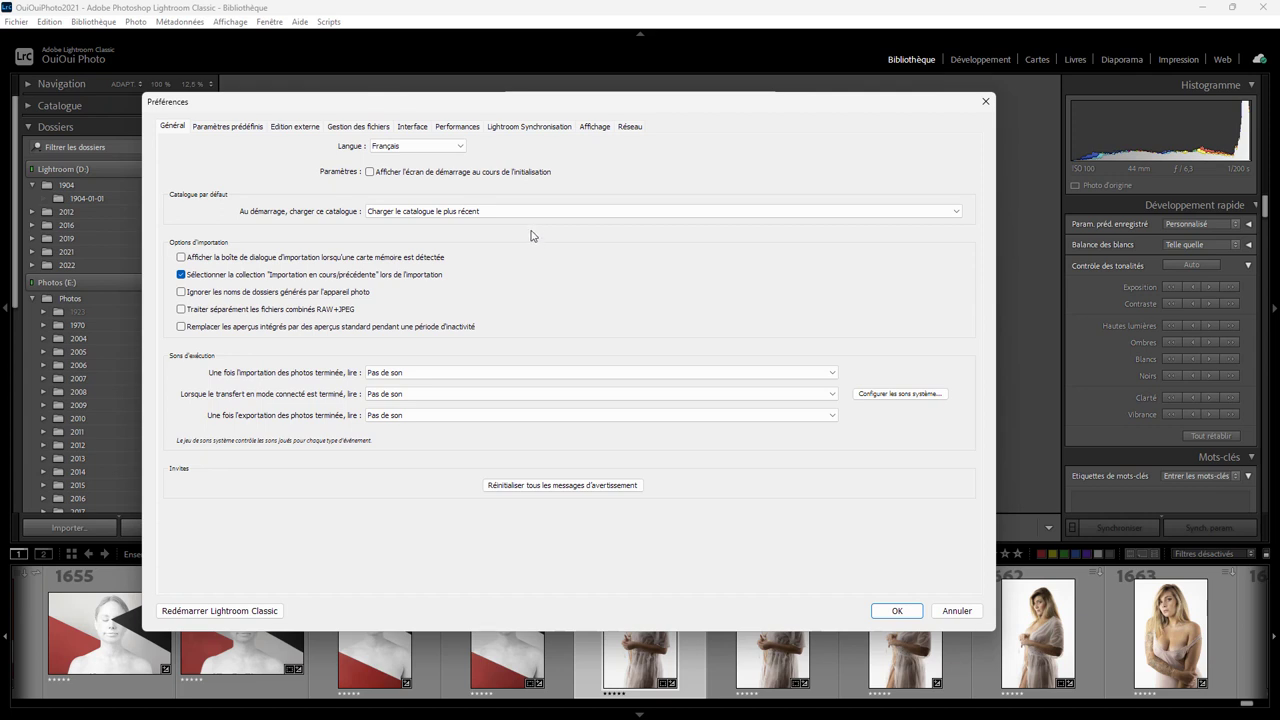
pyautogui.moveTo(510, 212)
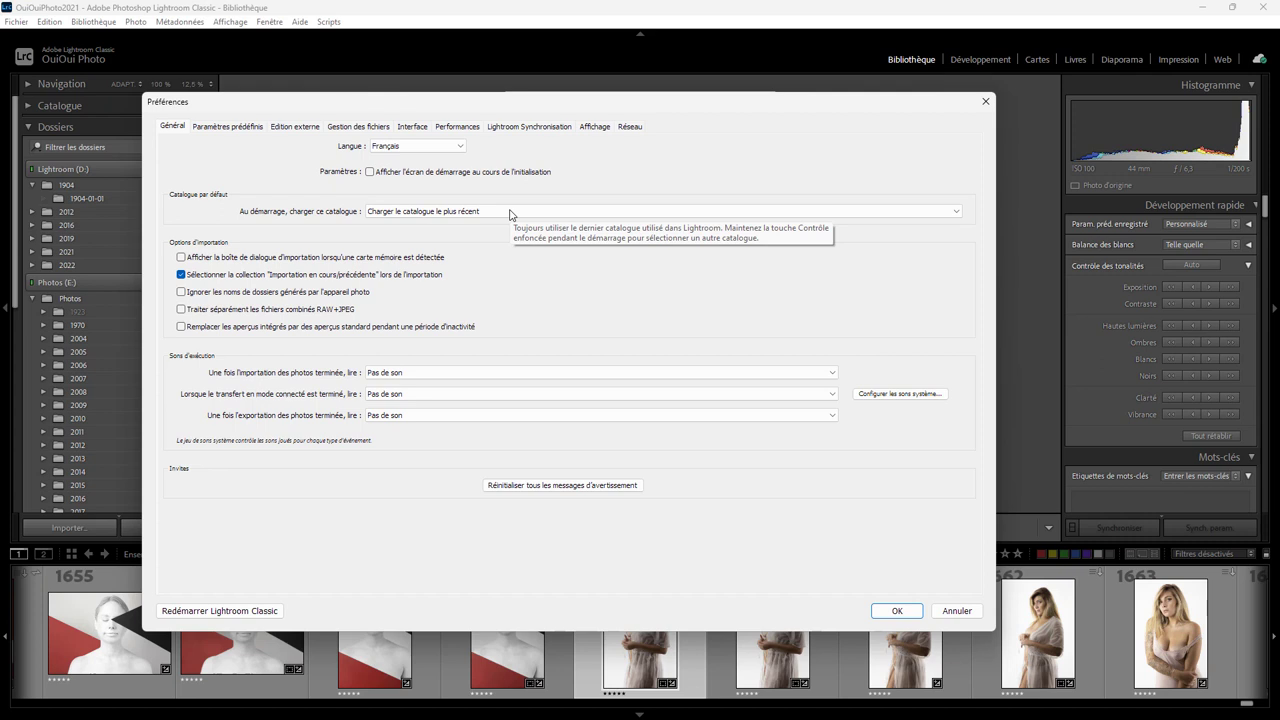
pyautogui.click(509, 213)
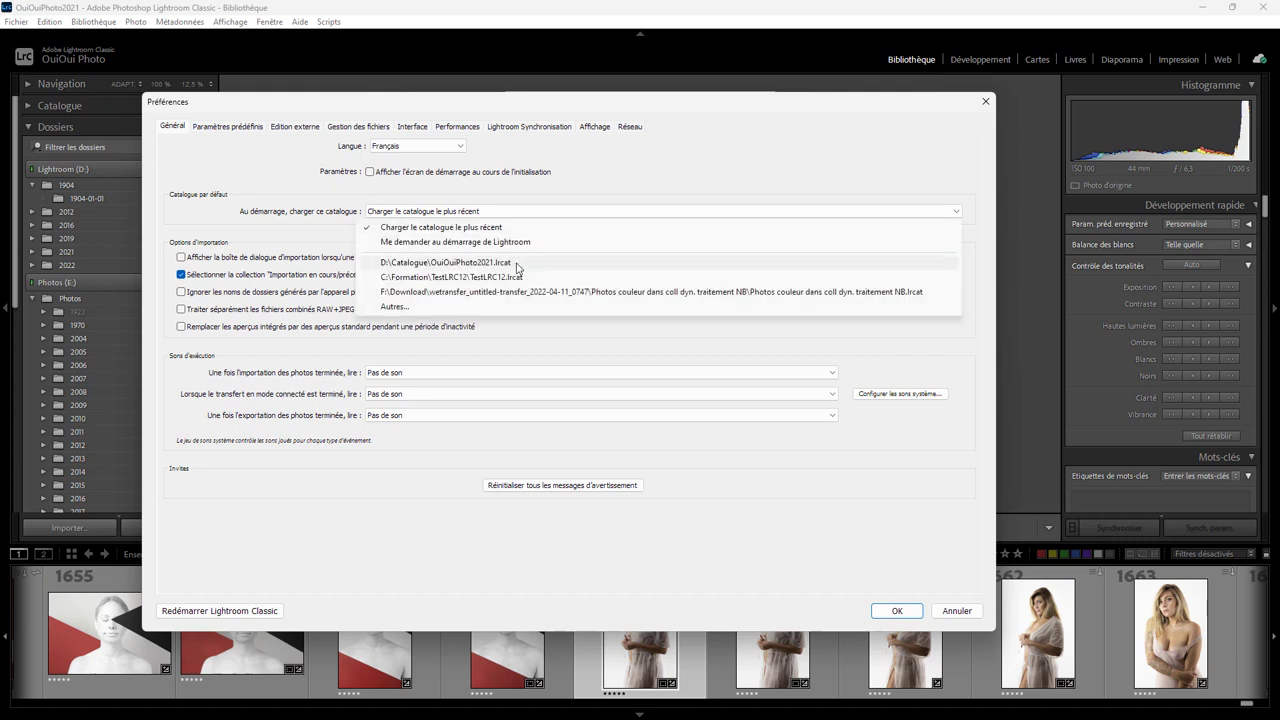
pyautogui.click(395, 307)
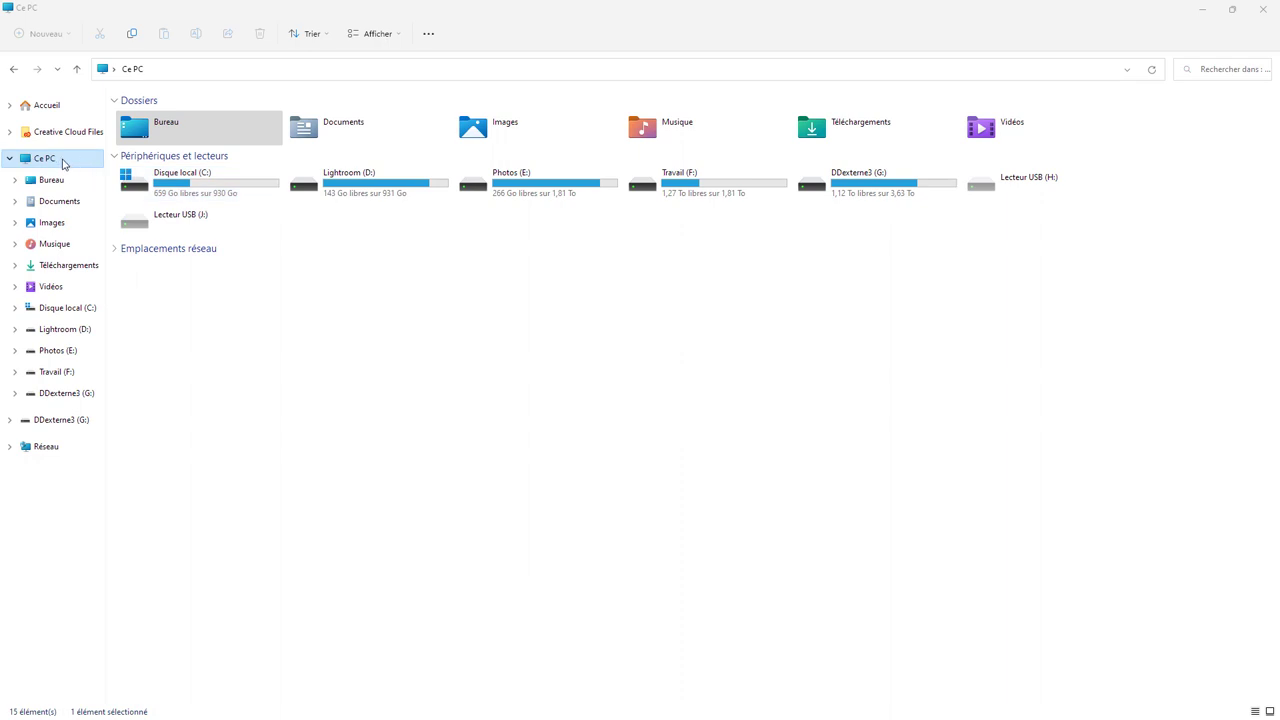
# - In Ce PC, select all seven drives under Périphériques et lecteurs and focus the search box
pyautogui.click(45, 163)
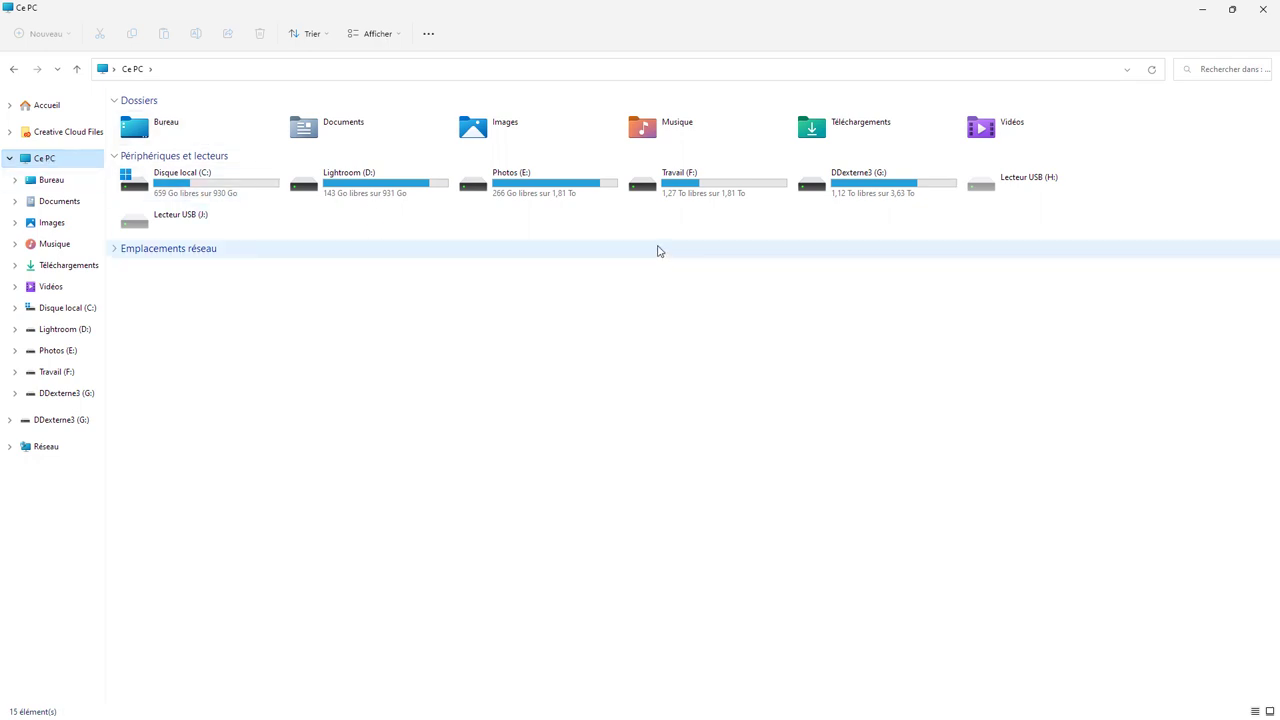
pyautogui.click(195, 160)
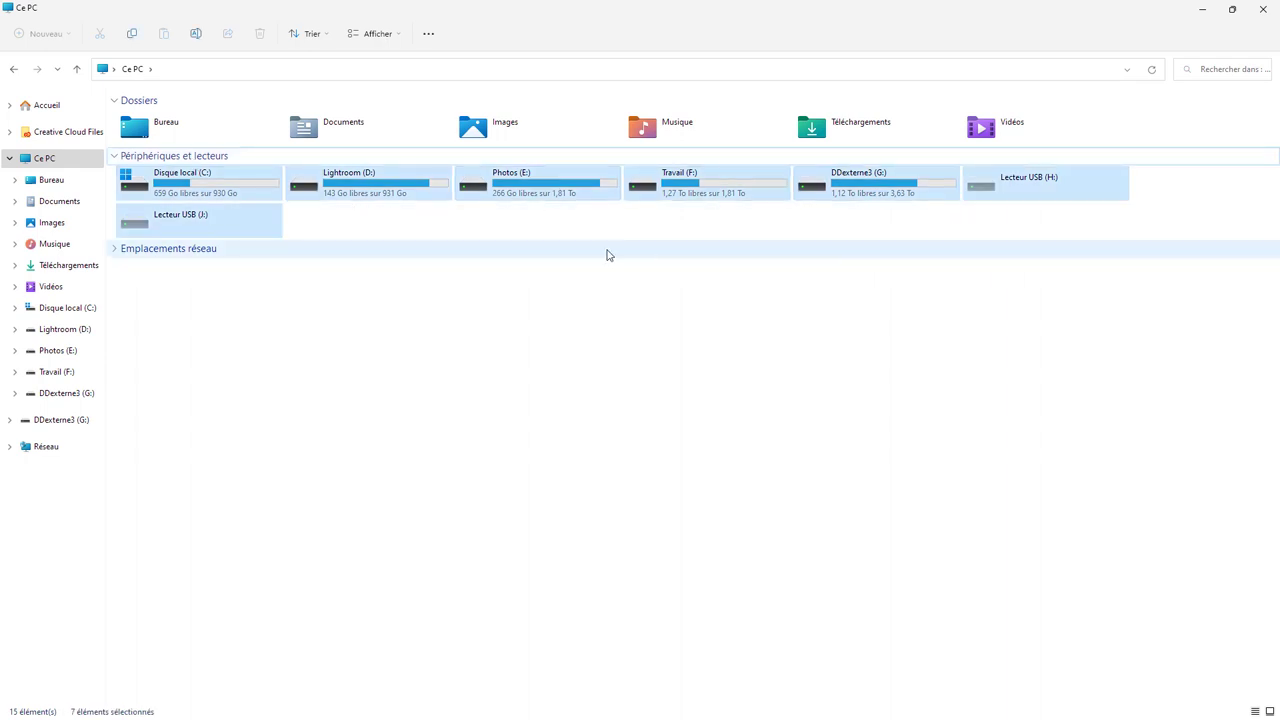
pyautogui.click(1218, 69)
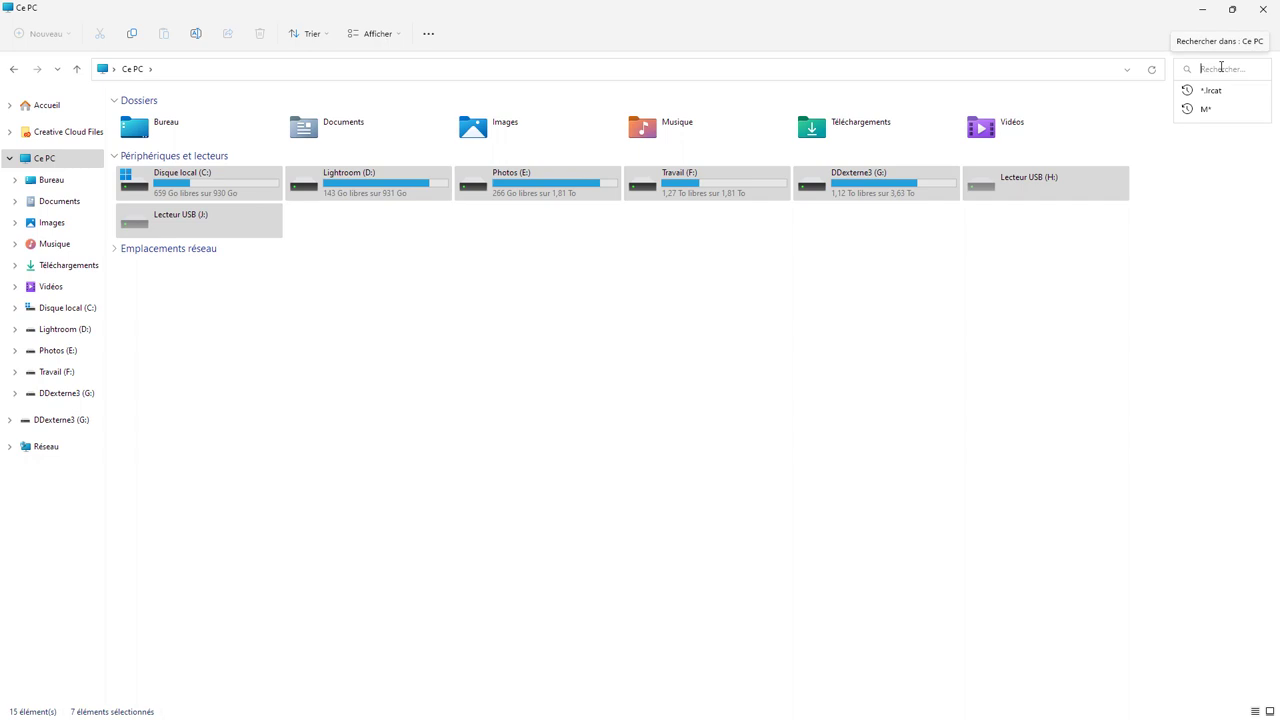
# - Search Ce PC for Lightroom catalog files matching '*.lrcat'
pyautogui.write('*')
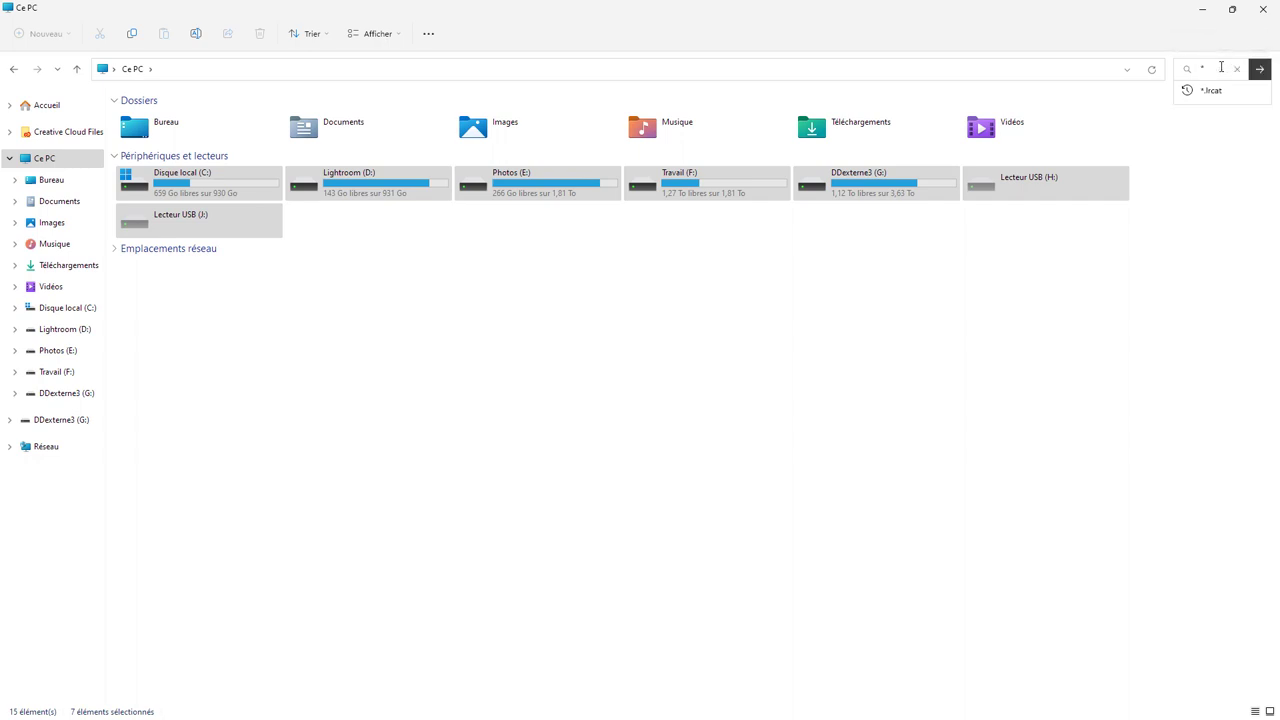
pyautogui.write('.lrcat')
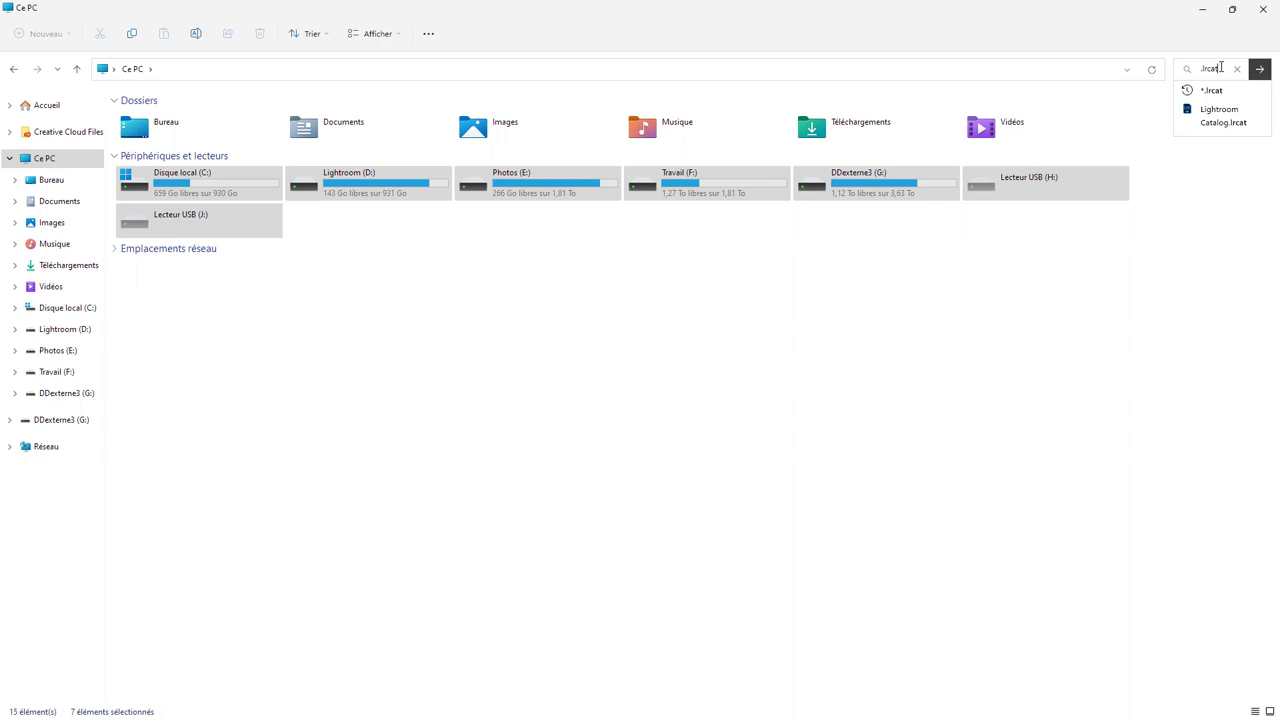
pyautogui.click(1259, 70)
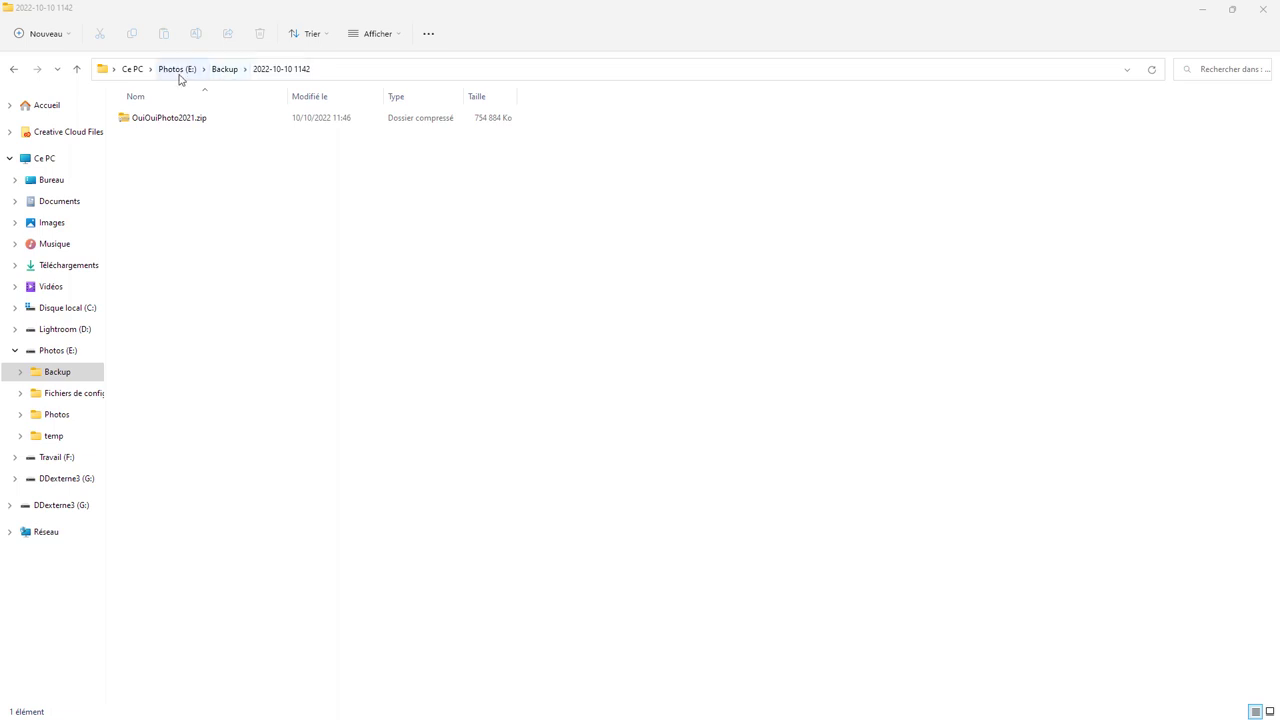
pyautogui.click(233, 72)
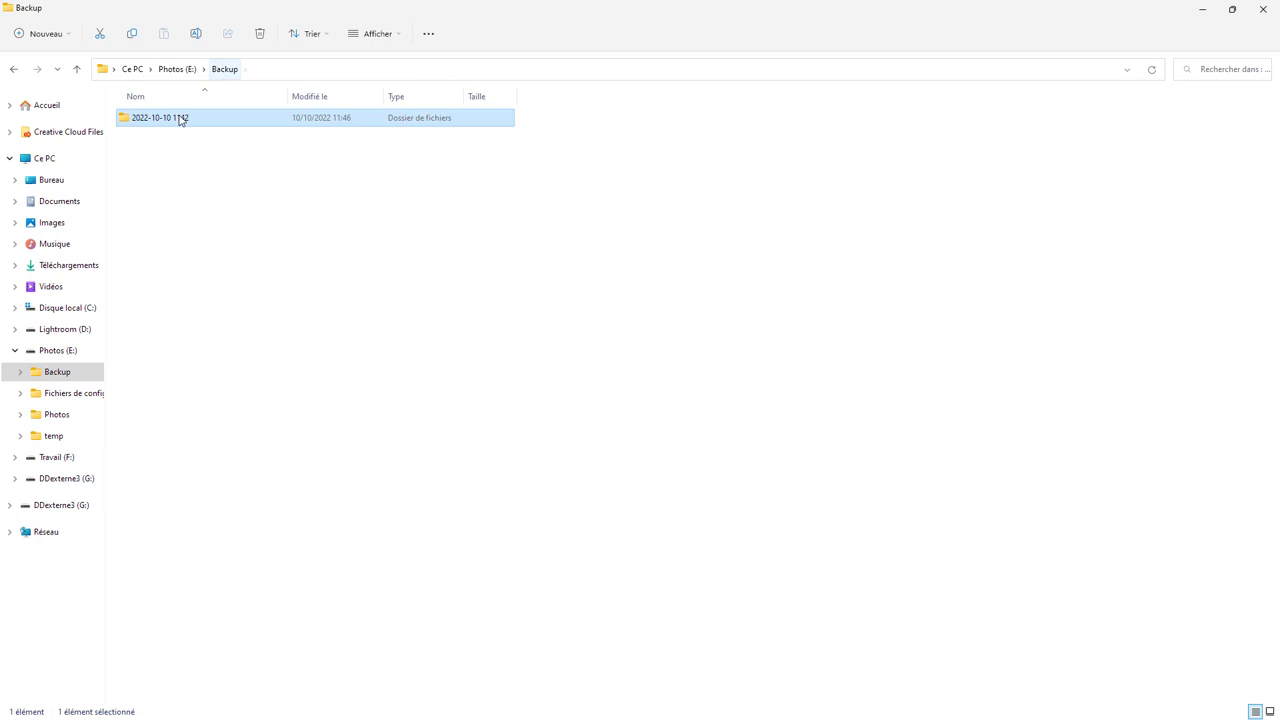
pyautogui.doubleClick(170, 124)
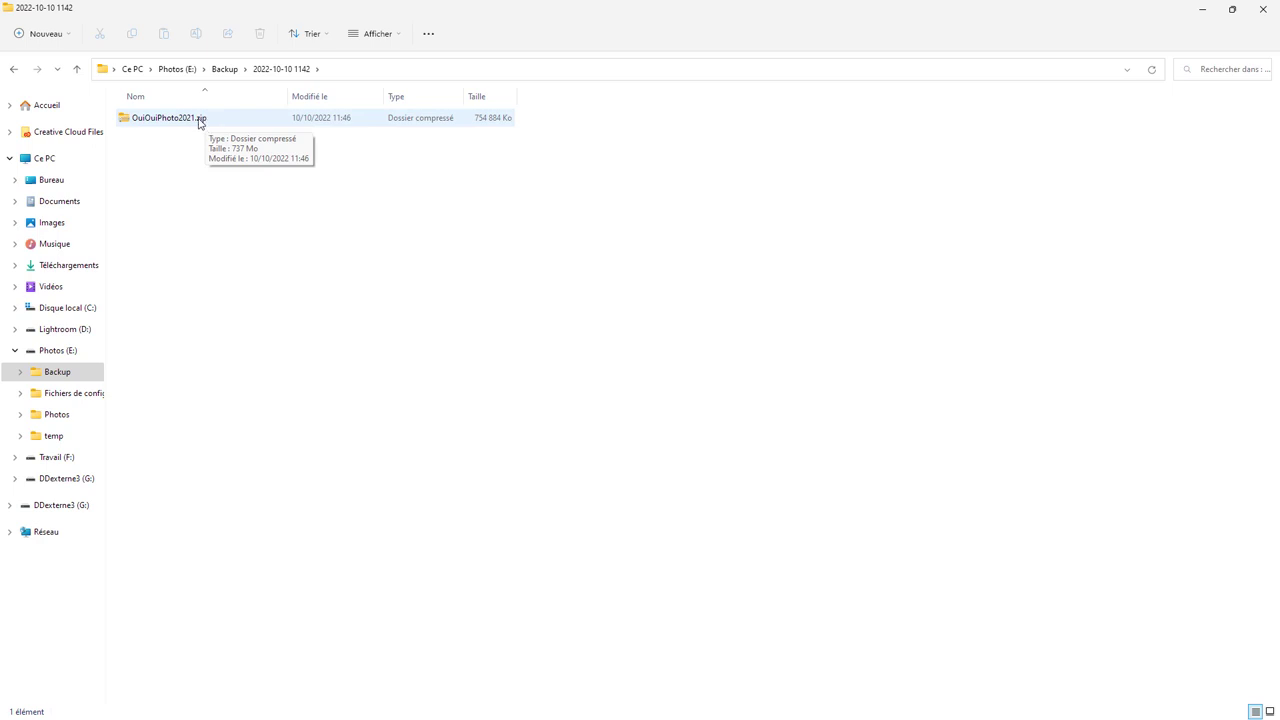
pyautogui.click(403, 38)
pyautogui.moveTo(369, 260)
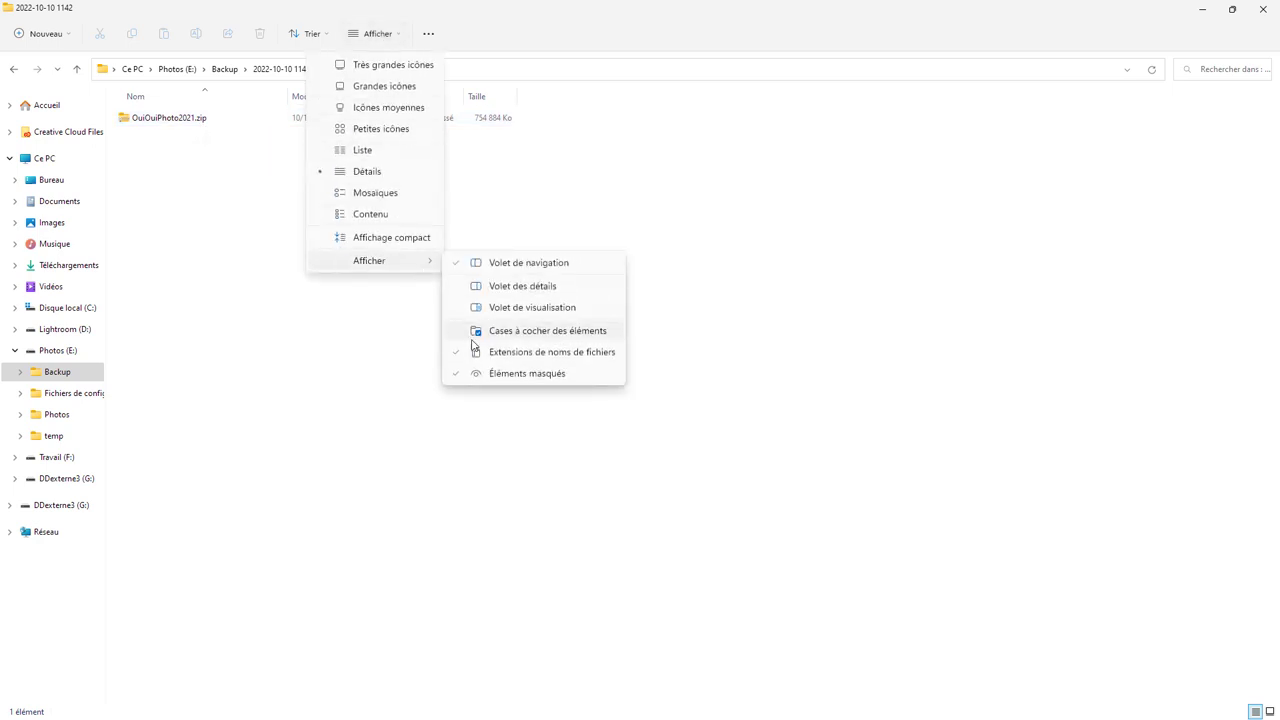
pyautogui.click(525, 355)
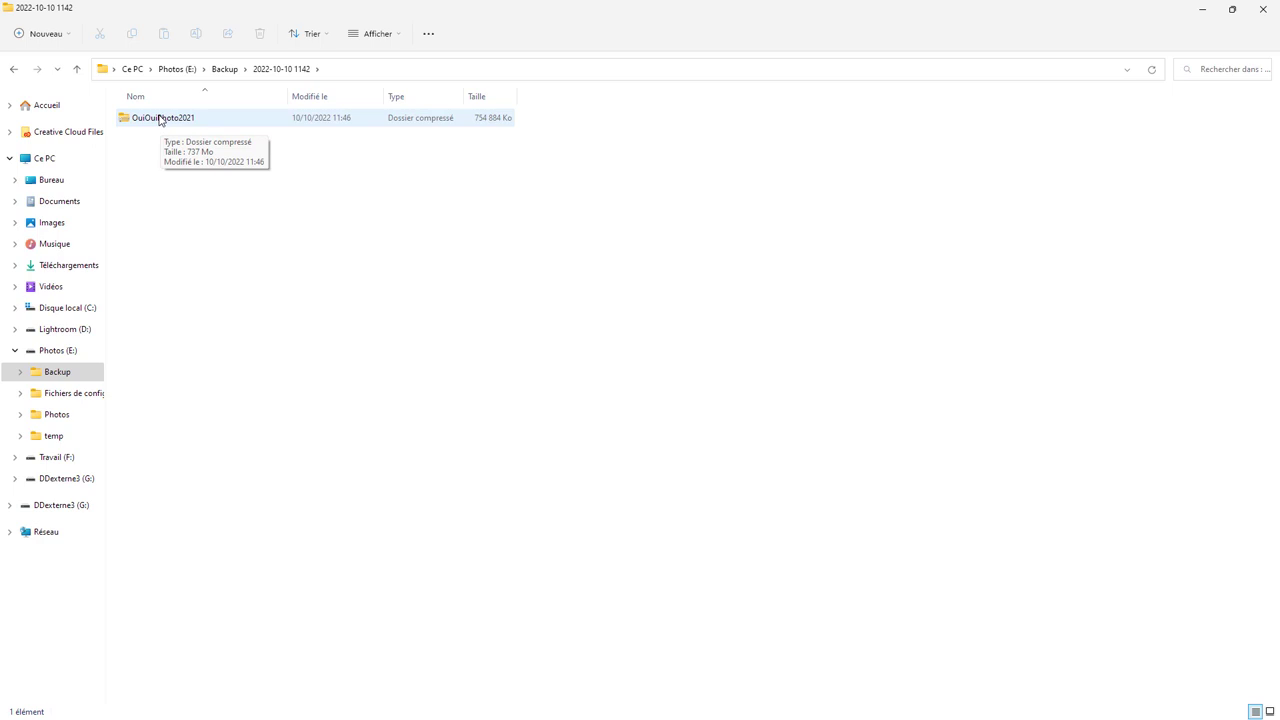
pyautogui.doubleClick(158, 120)
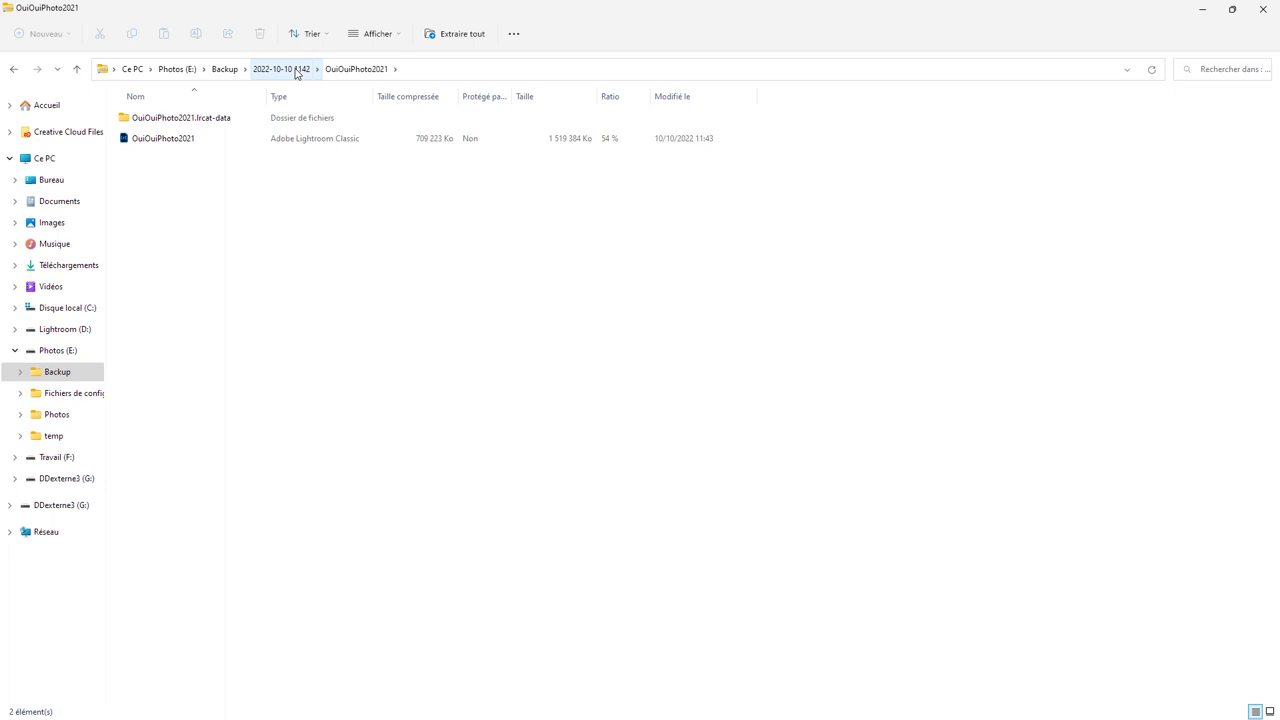
pyautogui.click(297, 70)
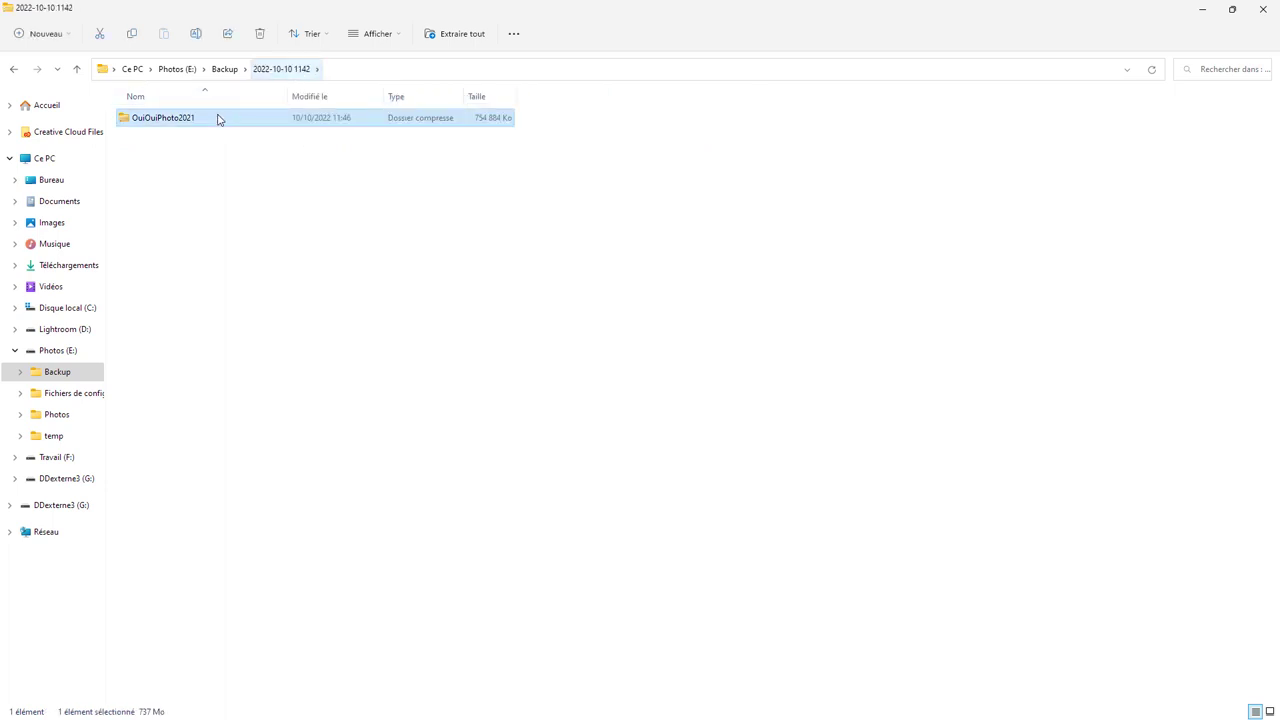
pyautogui.rightClick(180, 124)
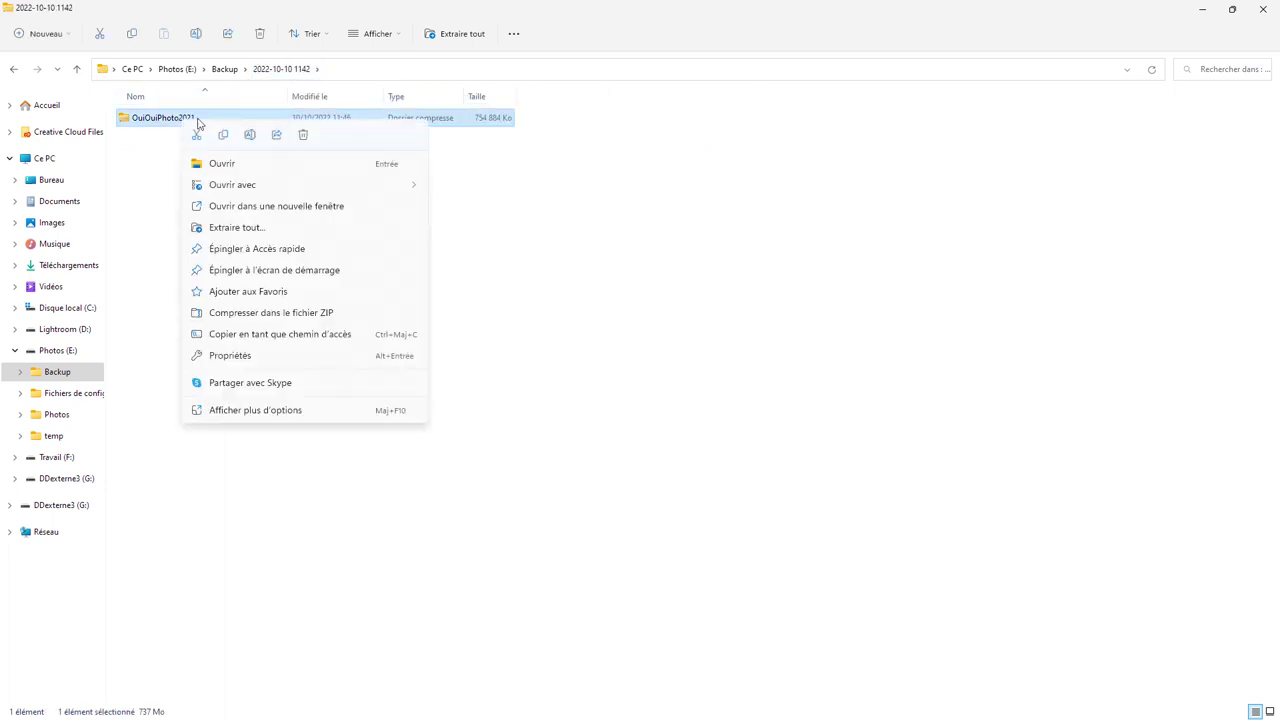